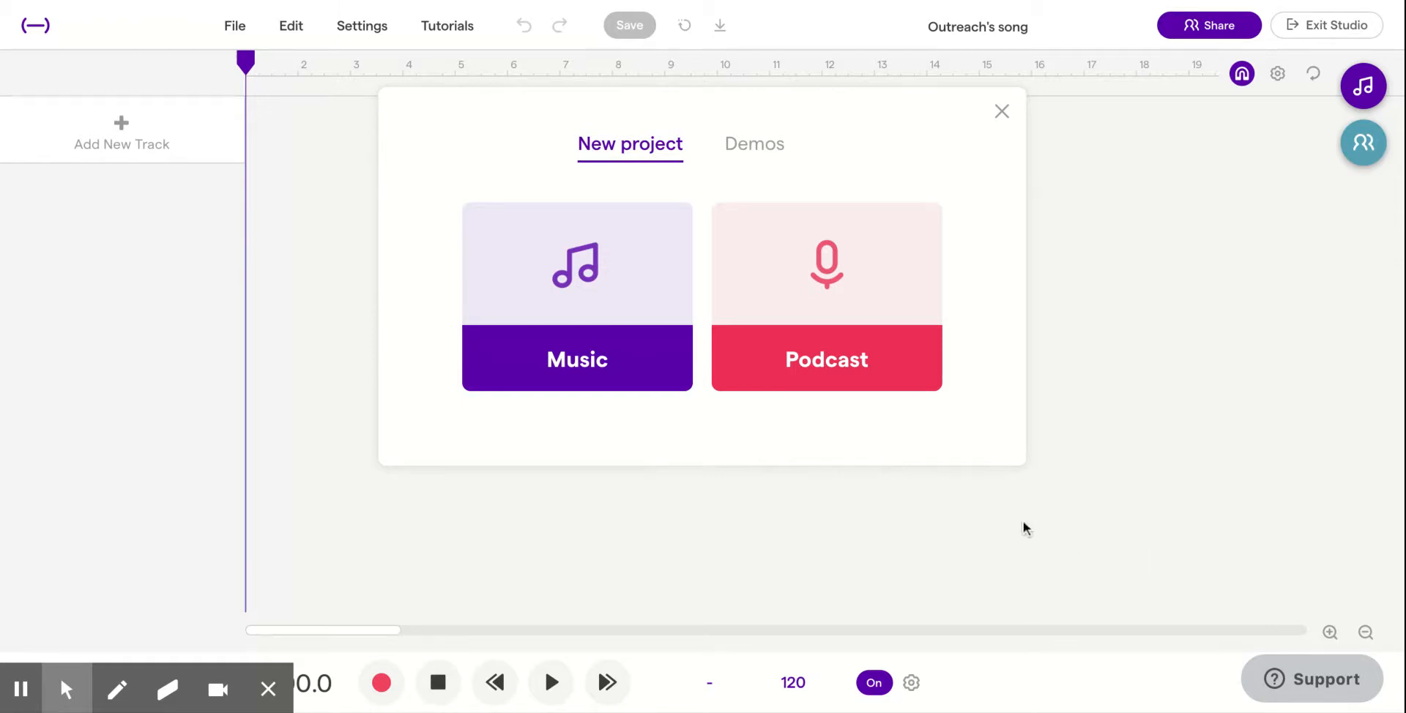
- Start a new music project and add a Drum & beats track
left_click(597, 282)
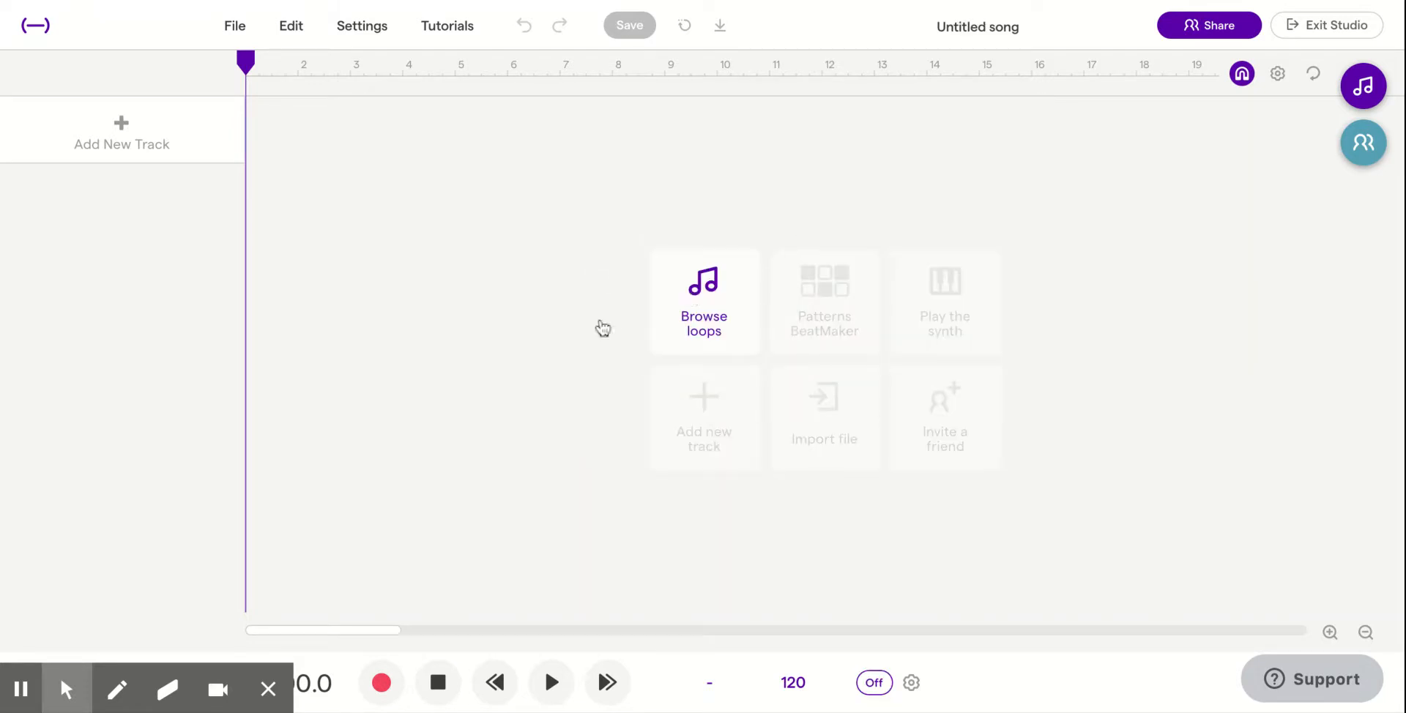
left_click(698, 423)
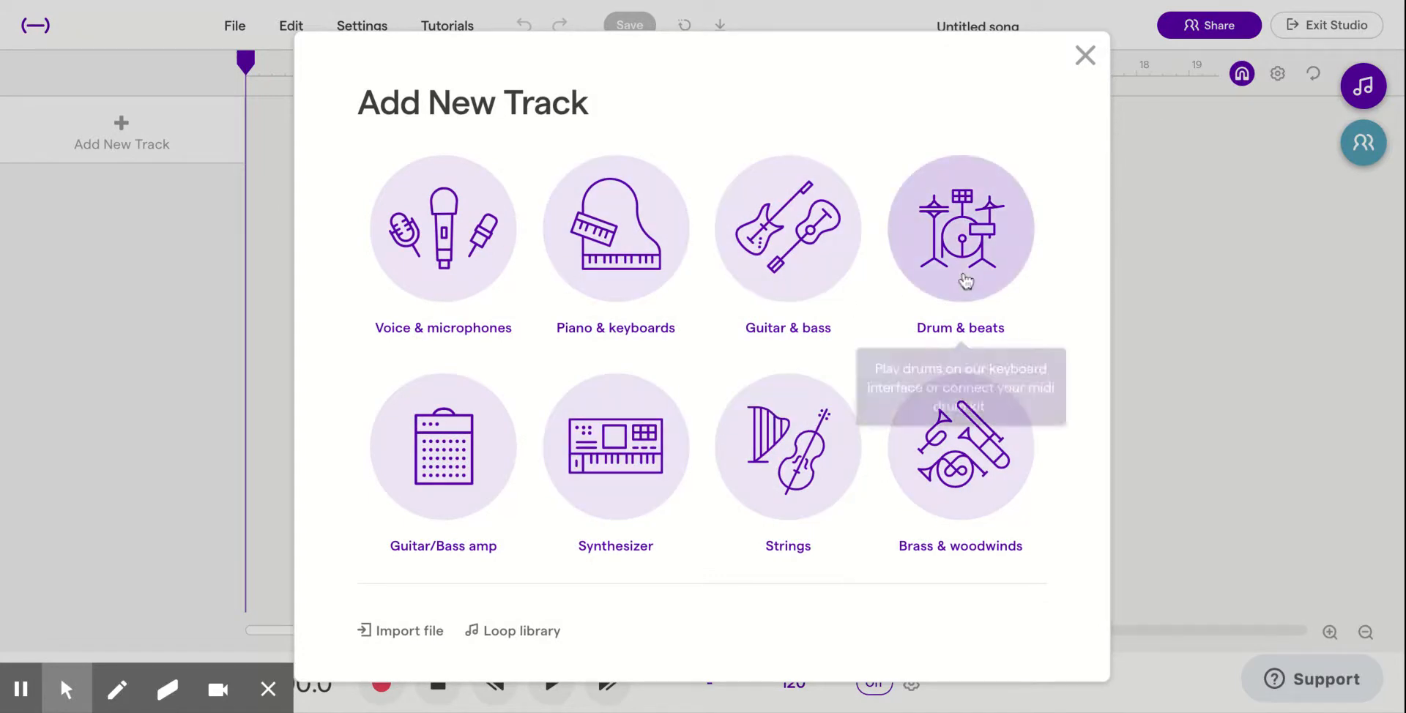
left_click(973, 211)
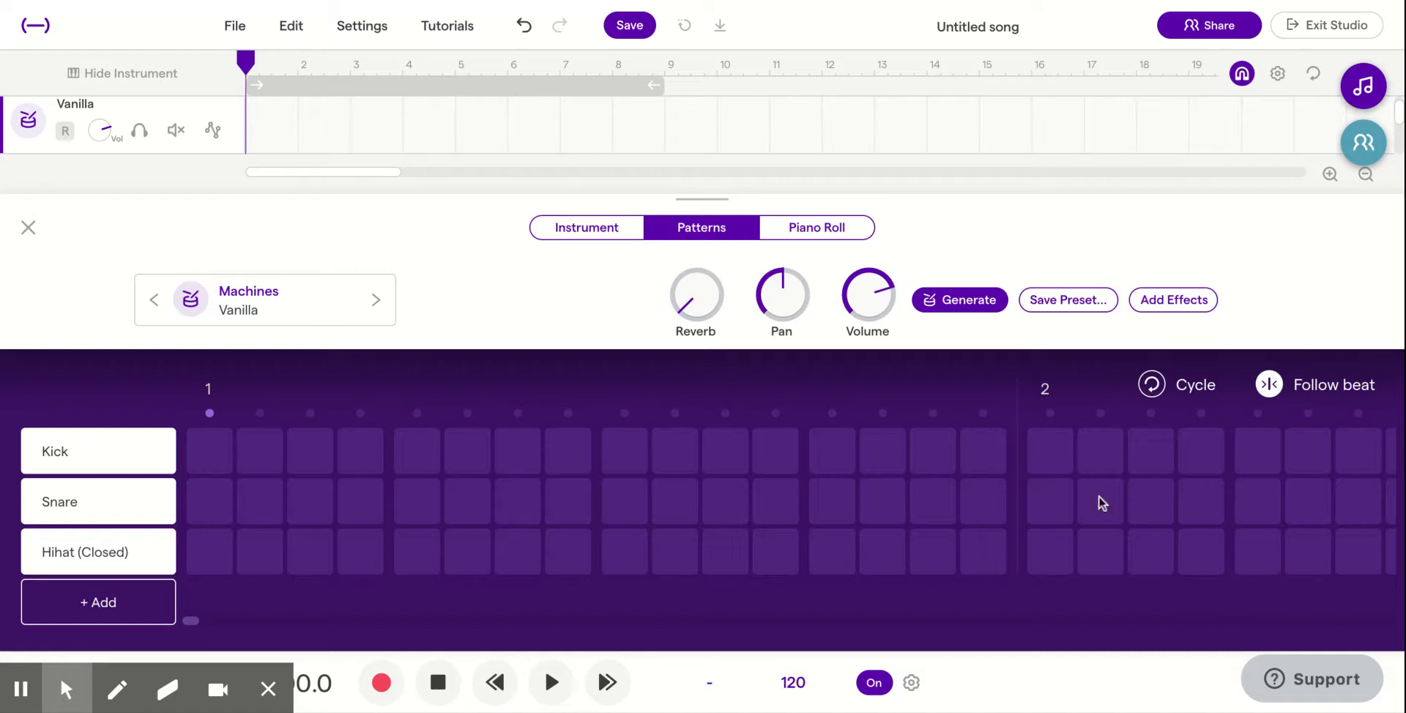
- Add two more drum rows to the pattern grid, Hihat (Open) and Crash
left_click(116, 607)
scroll(113, 613, "down", 1)
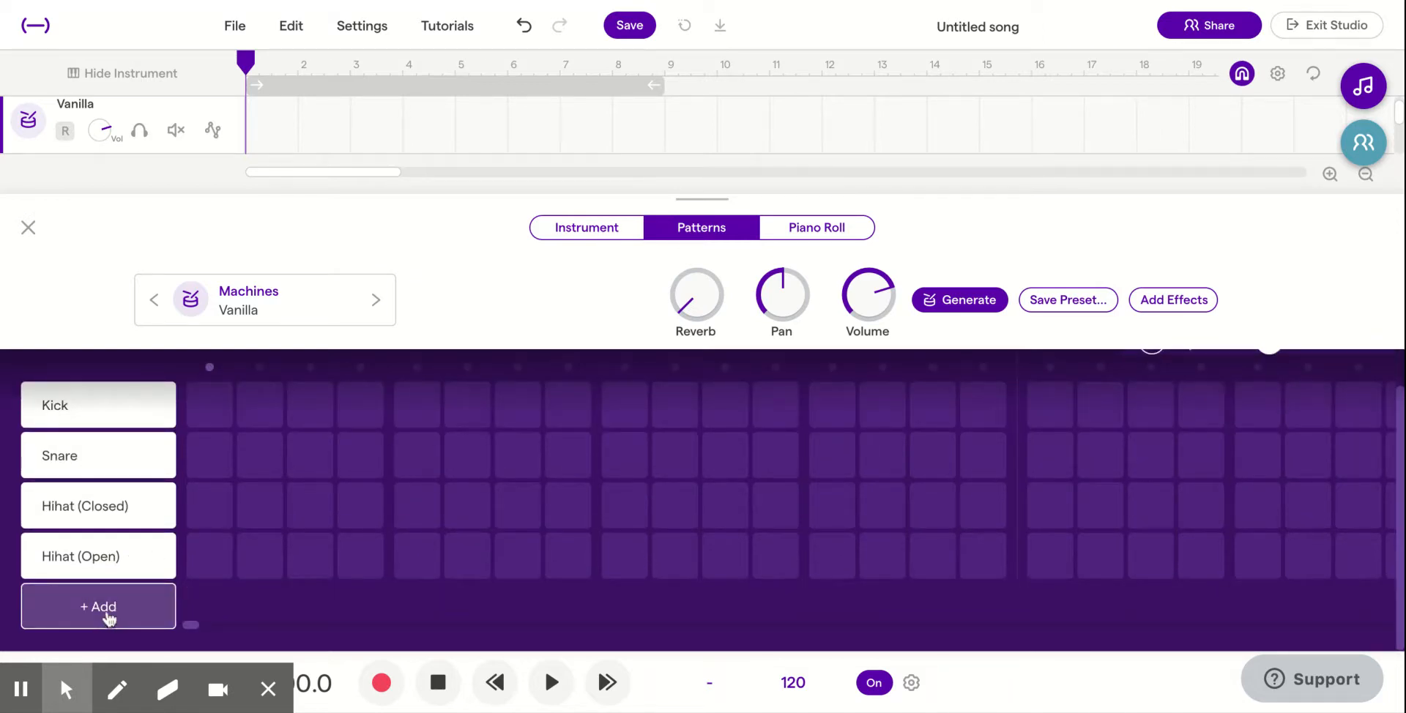
left_click(110, 619)
scroll(108, 602, "up", 1)
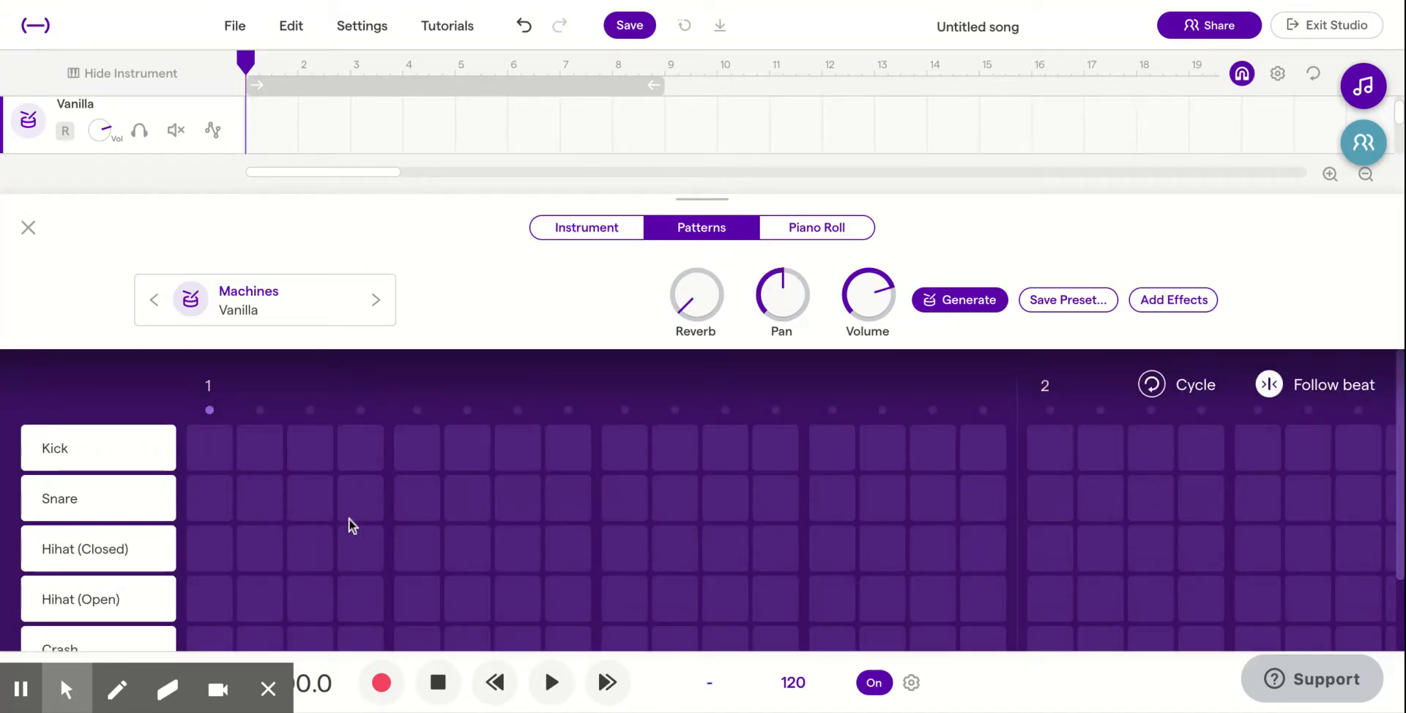
scroll(393, 503, "down", 1)
scroll(393, 505, "up", 1)
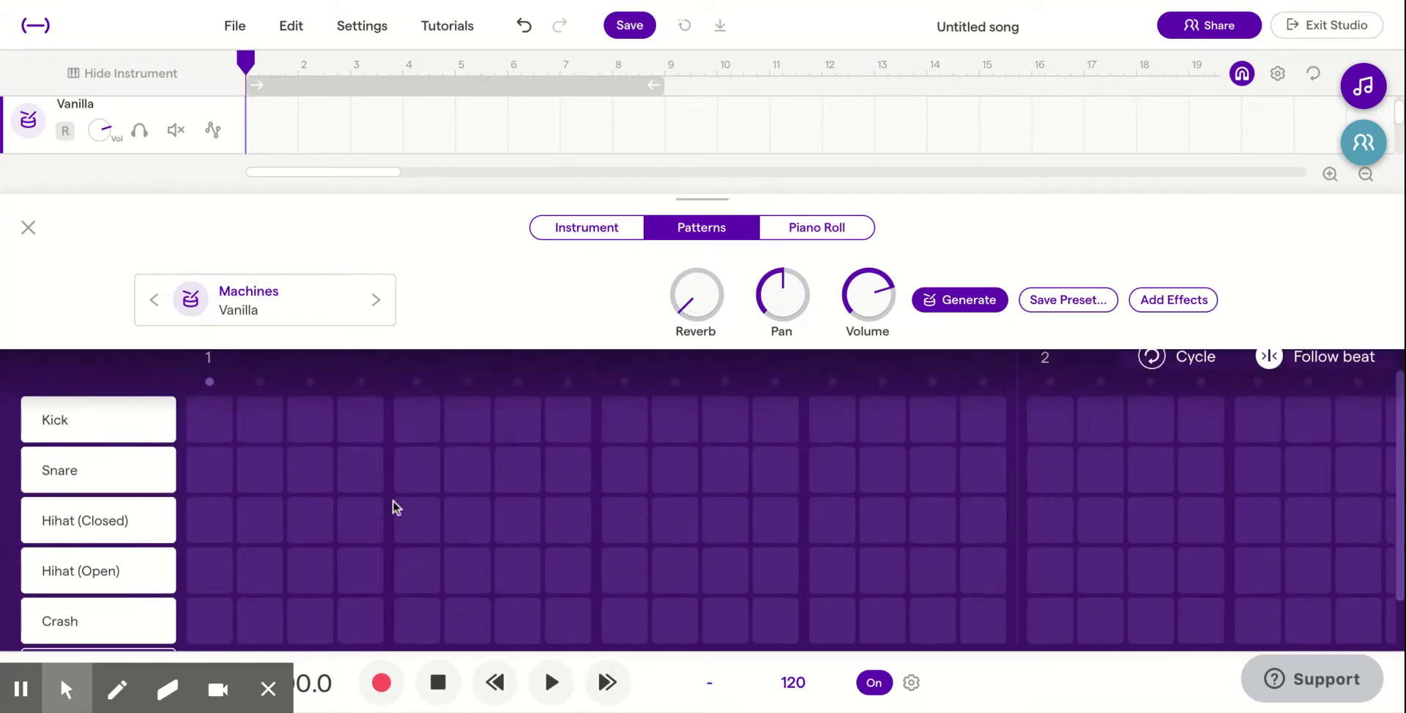
scroll(713, 501, "up", 1)
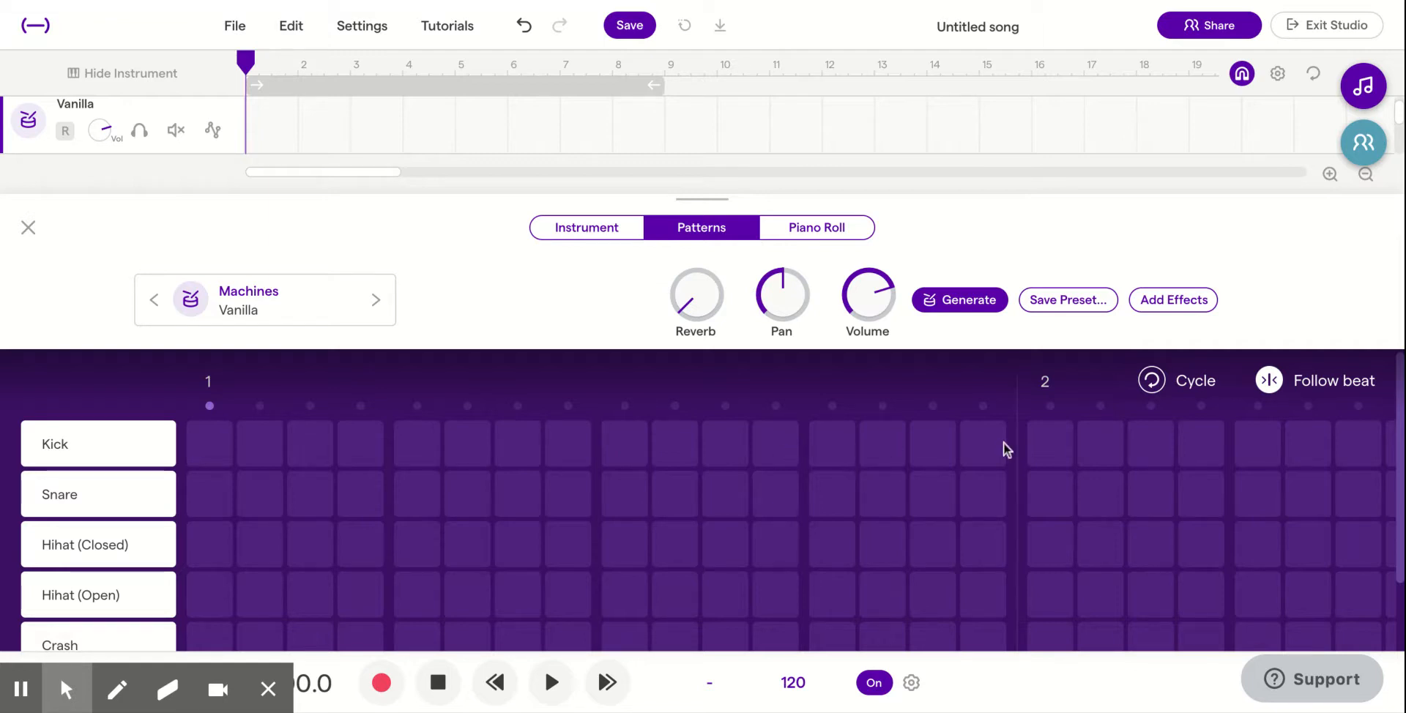
- Place kicks on steps 1, 5, 9 and 13 of bar 1, leaving only step 1 active
left_click(211, 443)
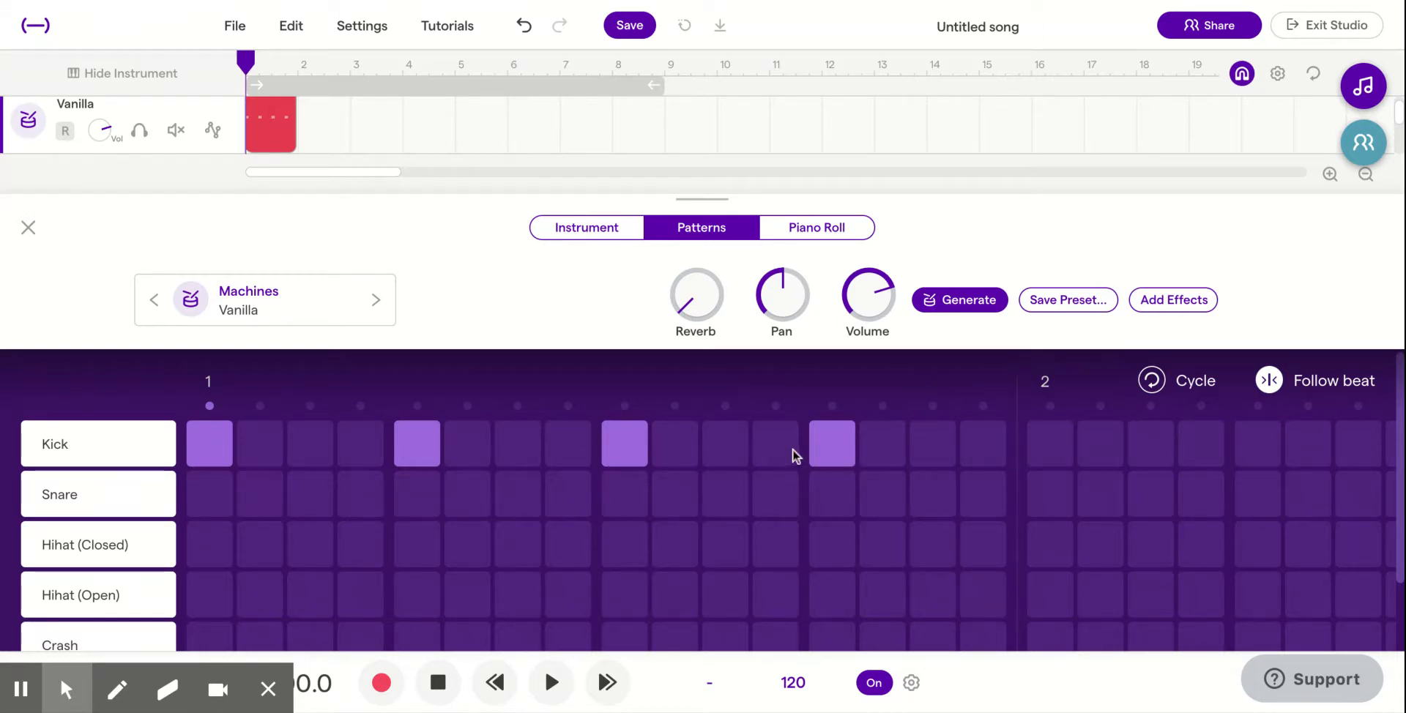
left_click(846, 453)
left_click(616, 444)
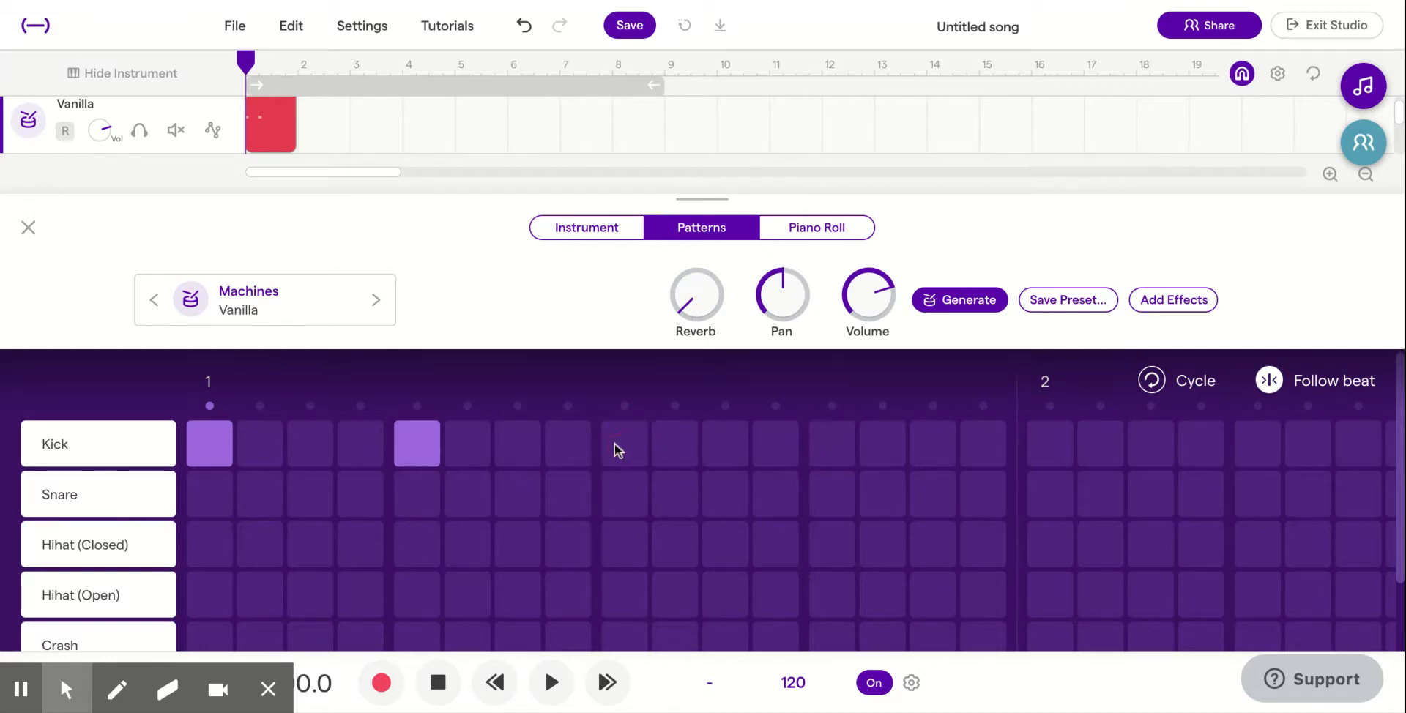
left_click(432, 446)
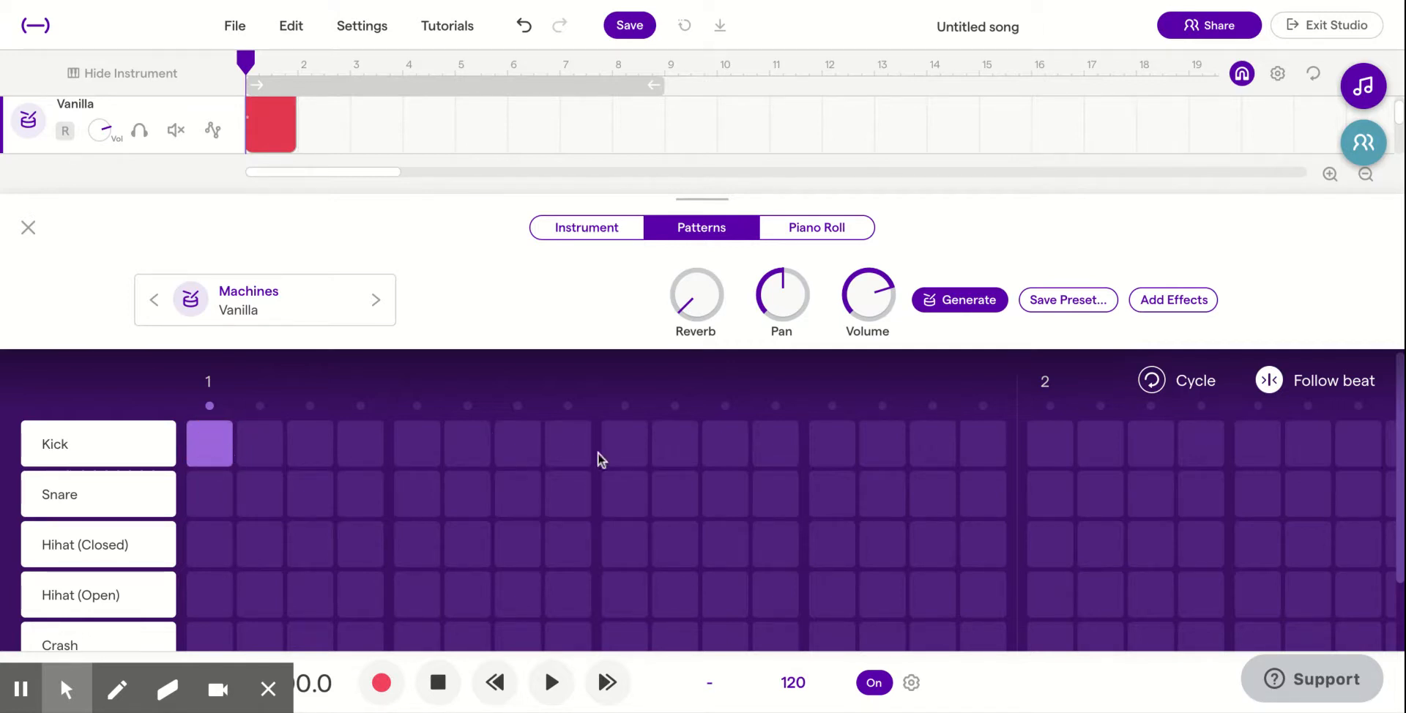
- Try a snare on step 5 of bar 1, clear it, and place the snare on step 9
left_click(416, 498)
left_click(415, 498)
left_click(631, 502)
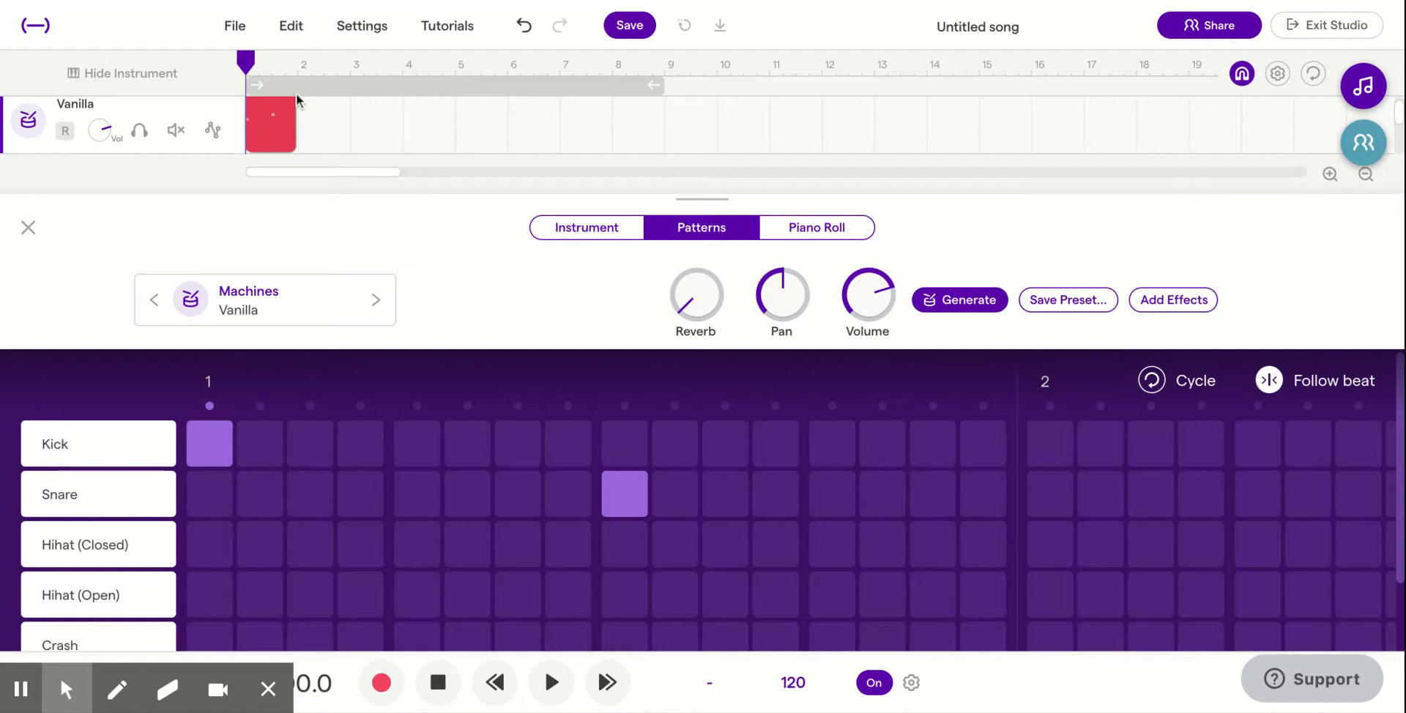
- Play back the kick and snare pattern, and return the playhead to the start
key("space")
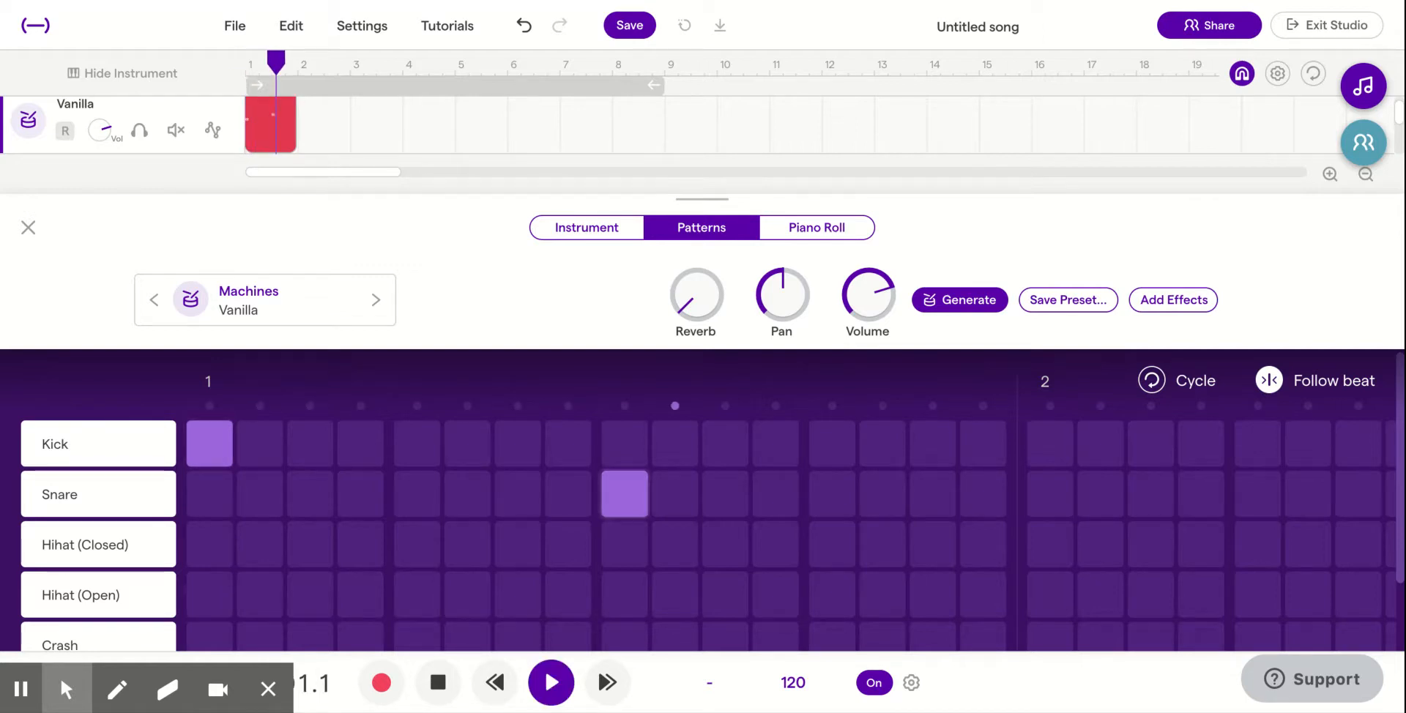
key("space")
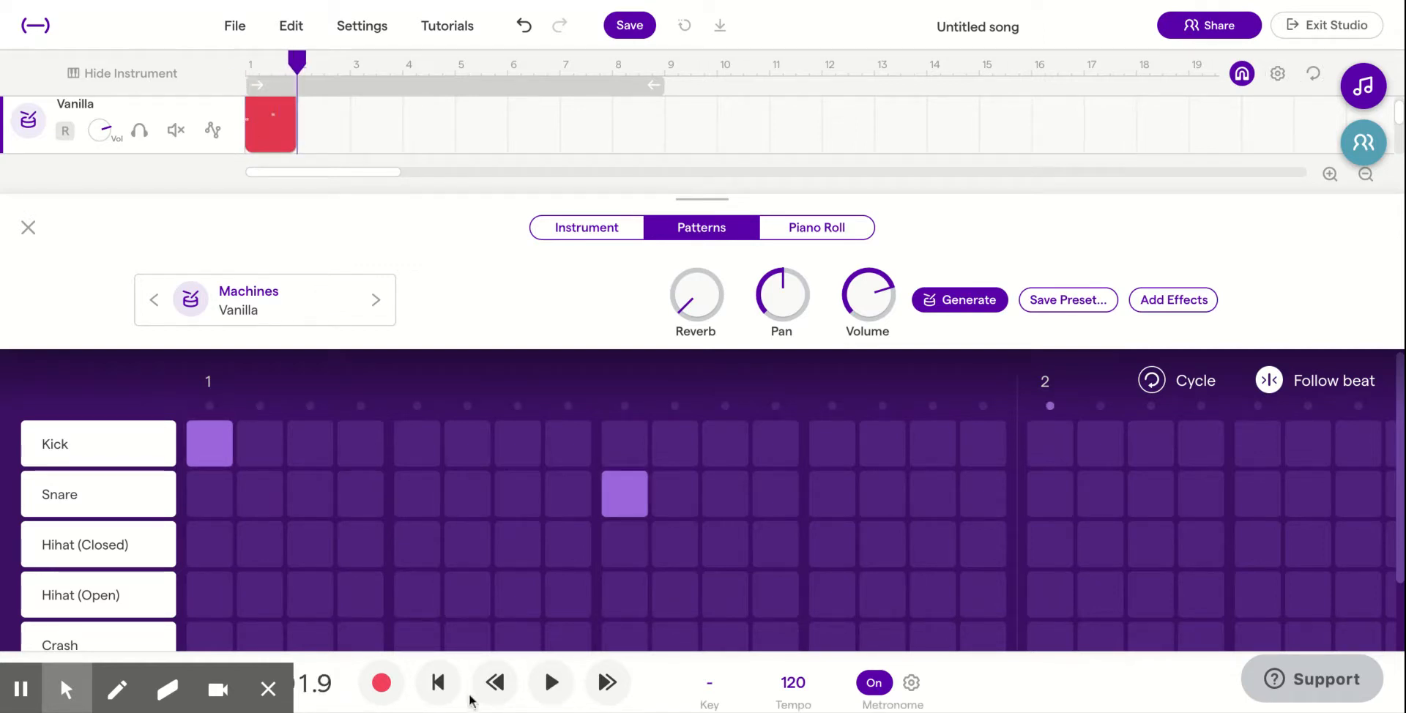
left_click(443, 686)
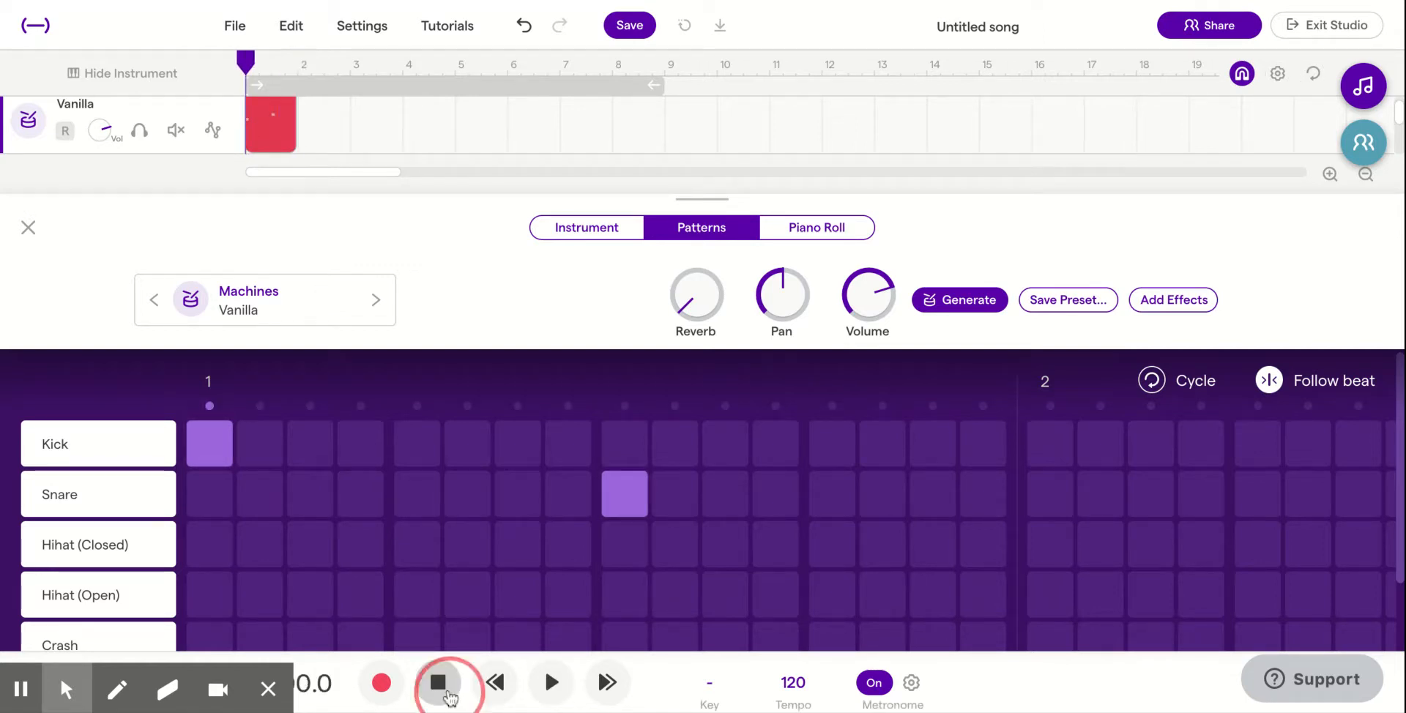
- Place closed hi-hats in bar 1 on steps 1, 3, 4, 7, 8 and 10 through 15
left_click(218, 550)
left_click(358, 547)
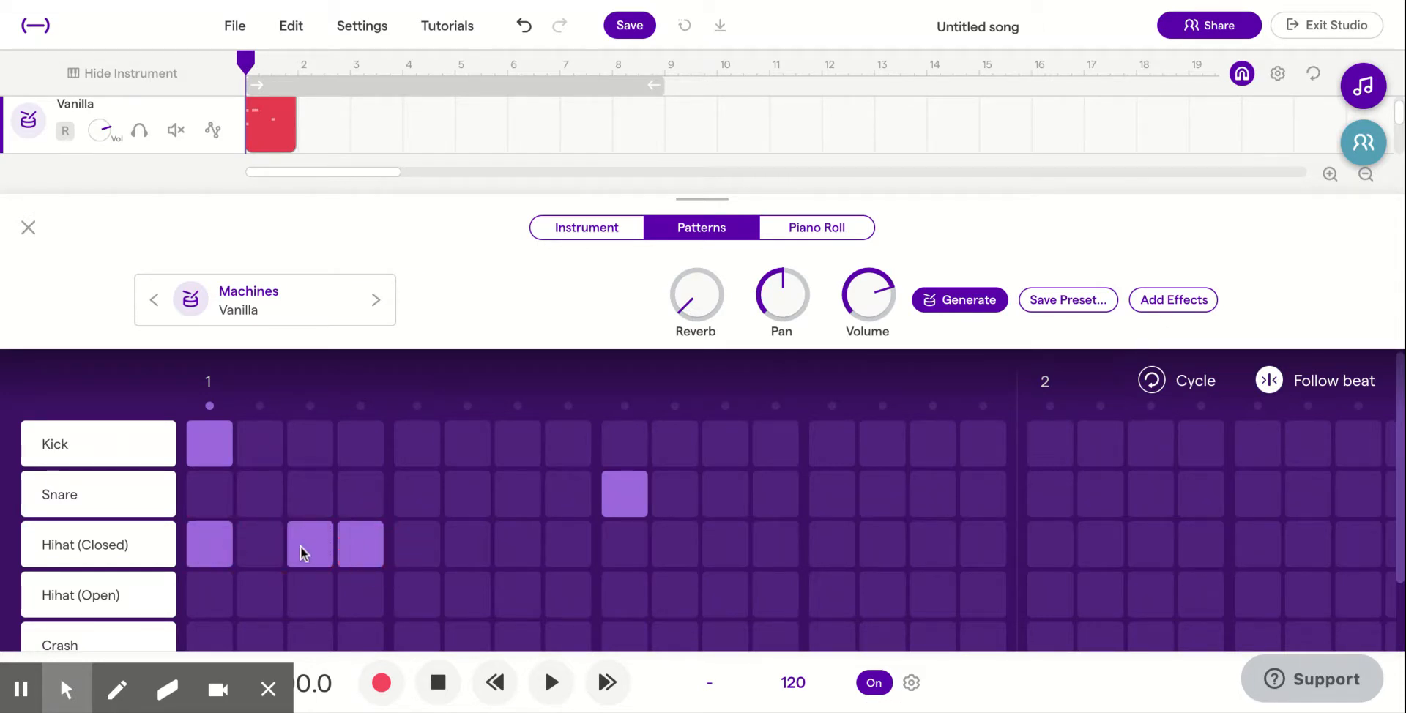
left_click(579, 548)
left_click(520, 547)
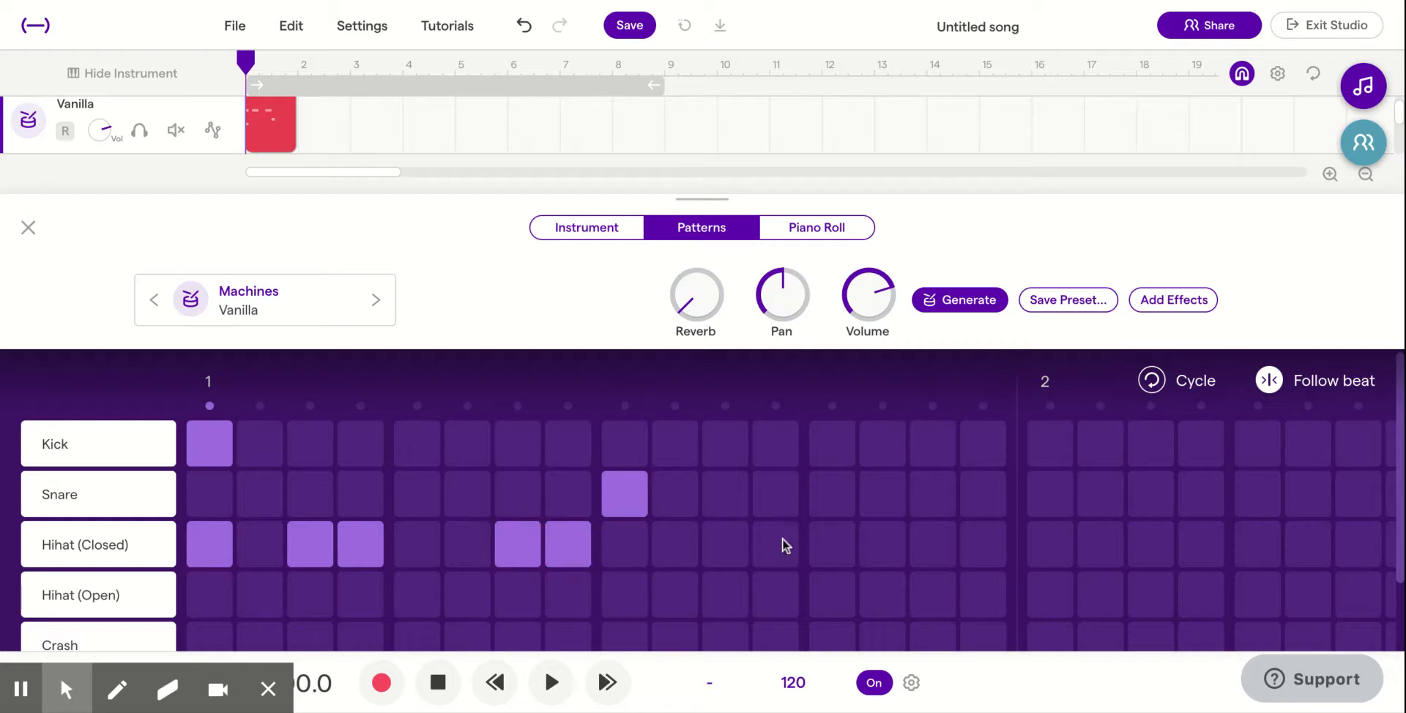
left_click_drag(782, 539, 686, 536)
left_click_drag(928, 550, 834, 547)
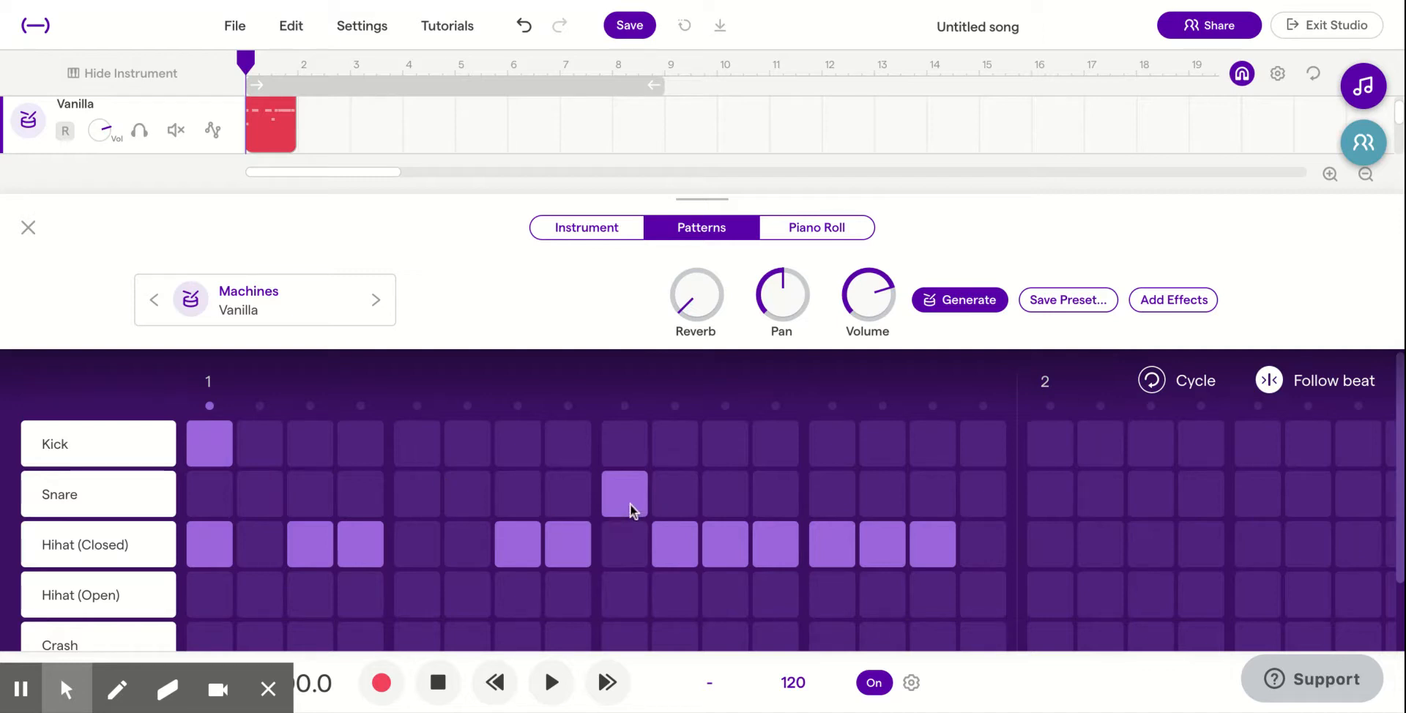
- Add kicks on steps 7, 8, 15 and 16 and snares on steps 13 and 15 of bar 1
left_click(516, 441)
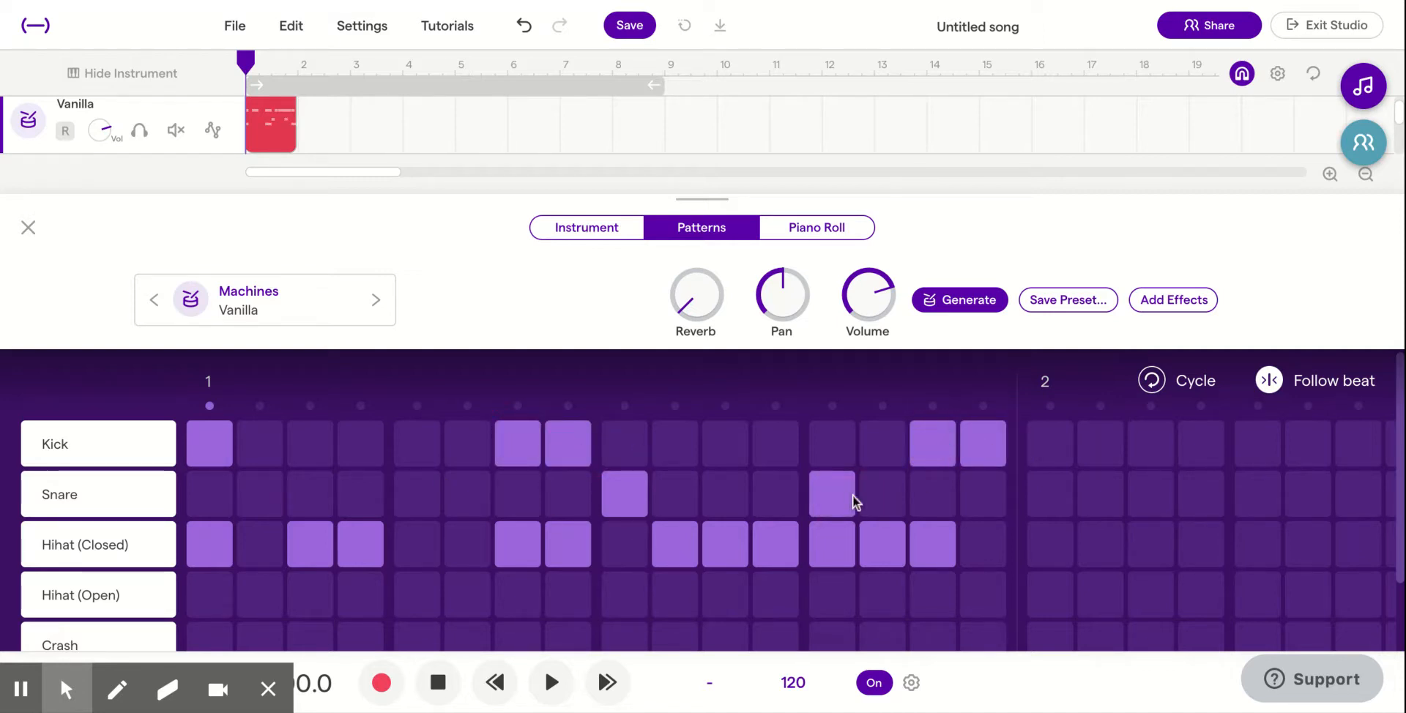
left_click(934, 498)
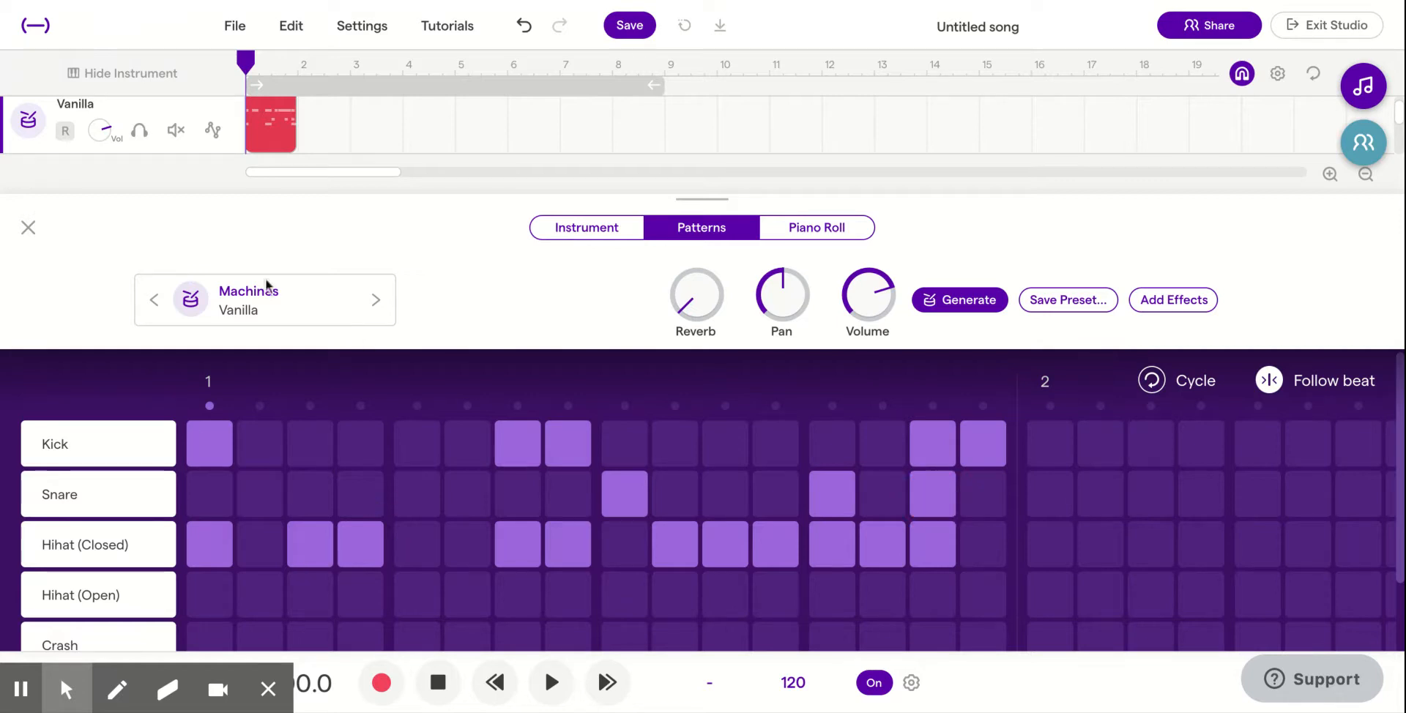
- Close the pattern editor, play the one-bar beat, and return the playhead to bar 1
left_click(28, 227)
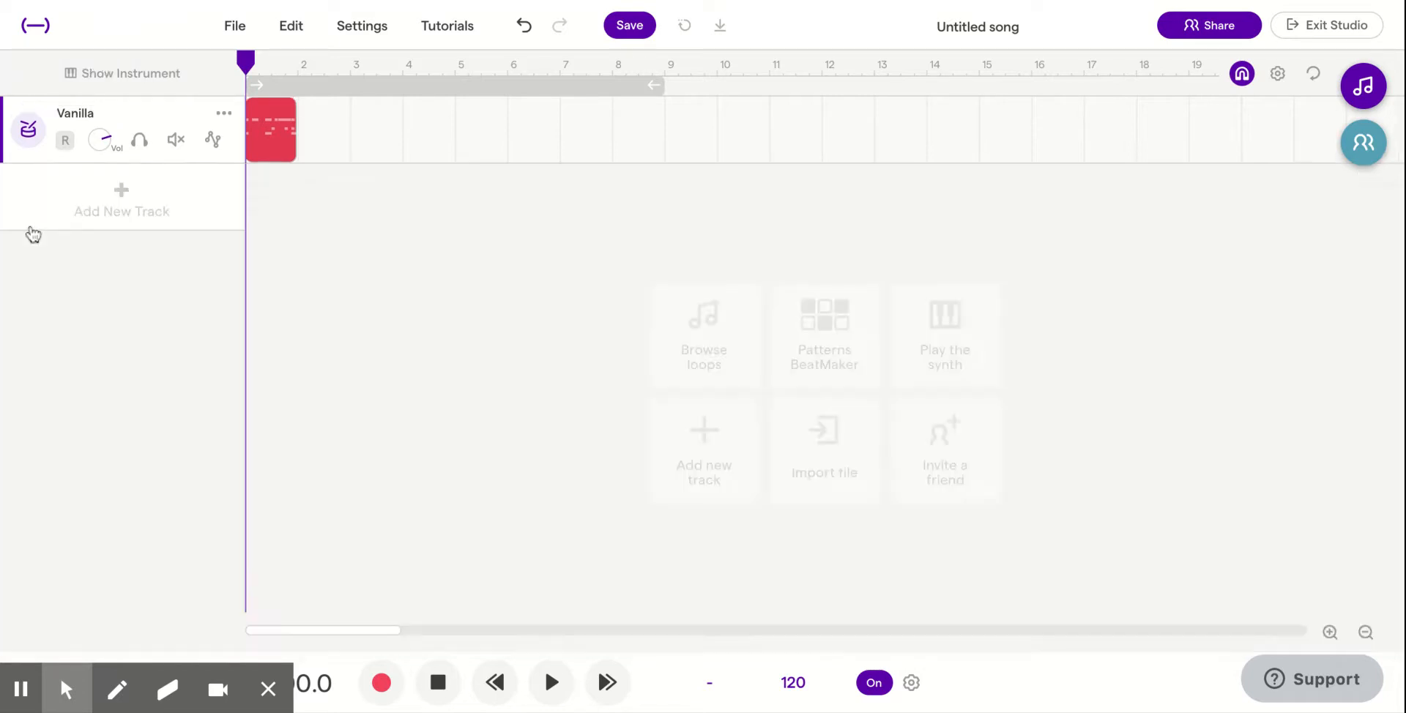
key("space")
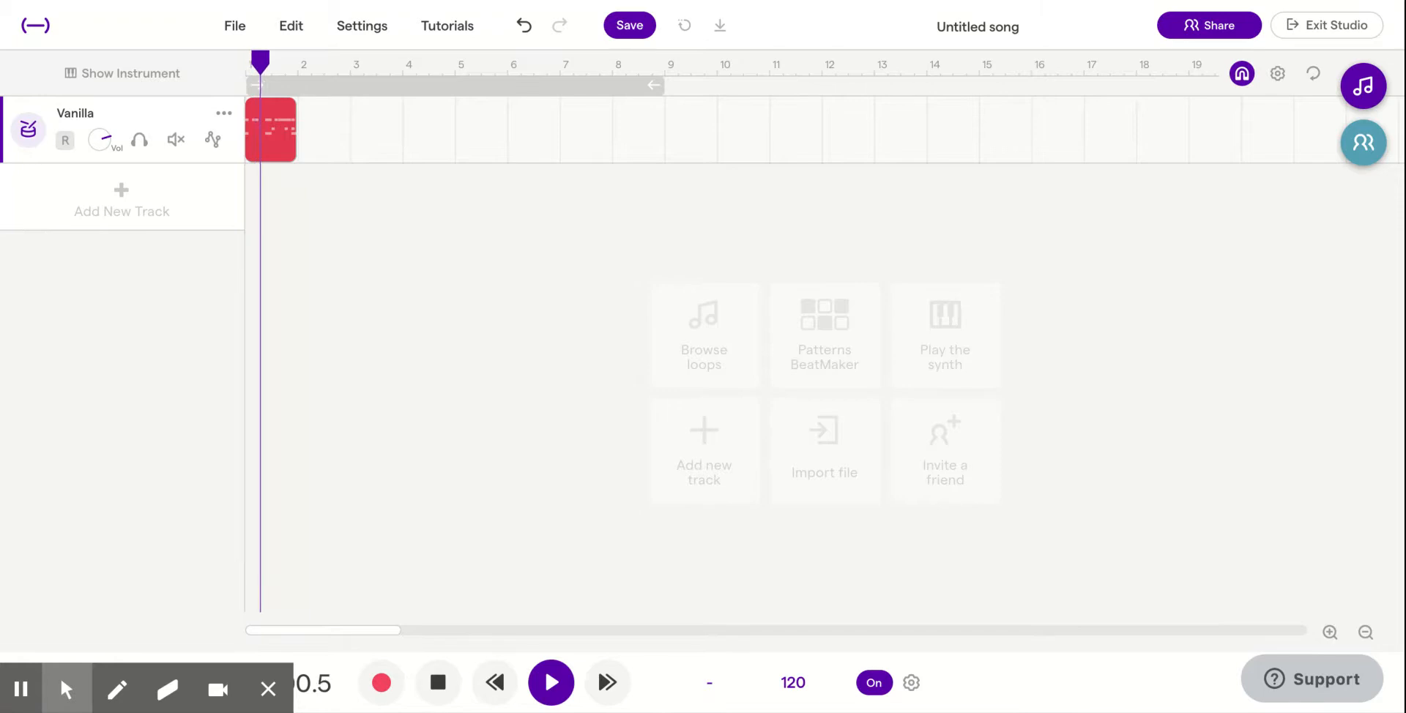
key("space")
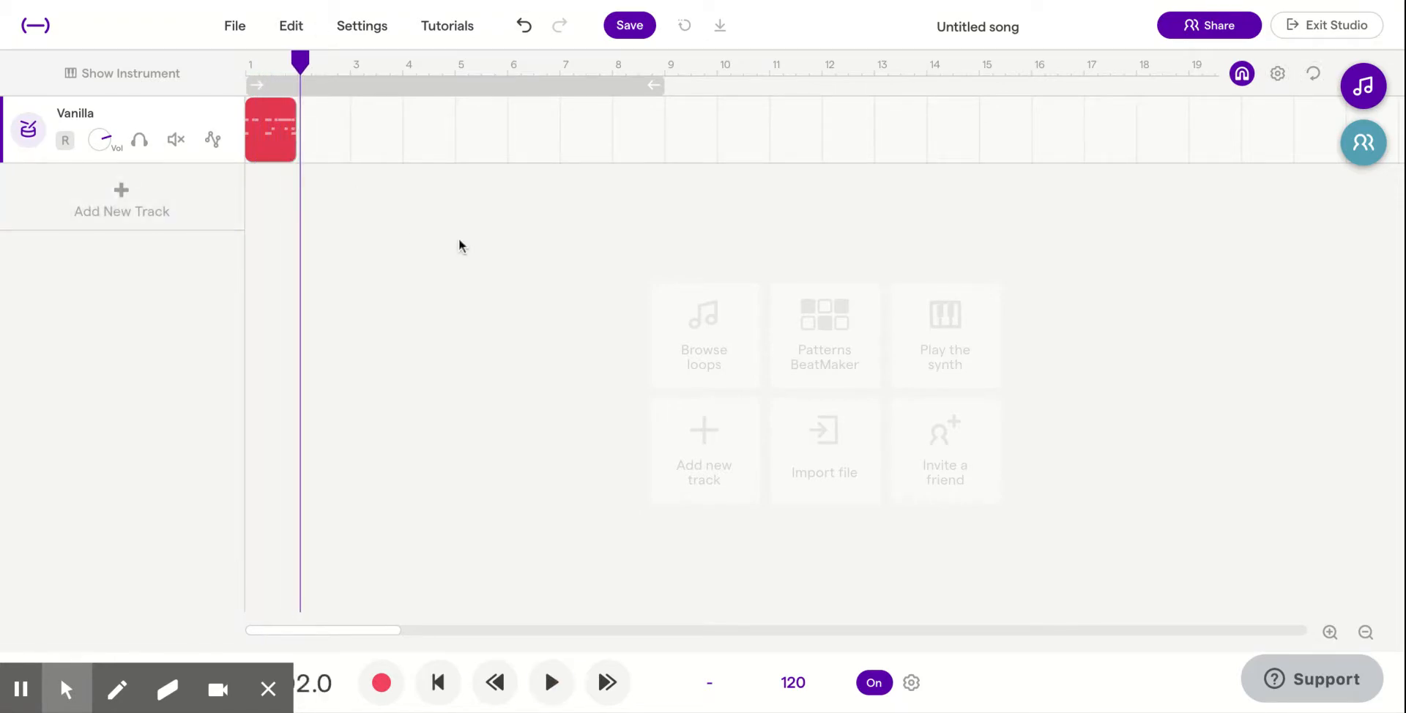
left_click(248, 64)
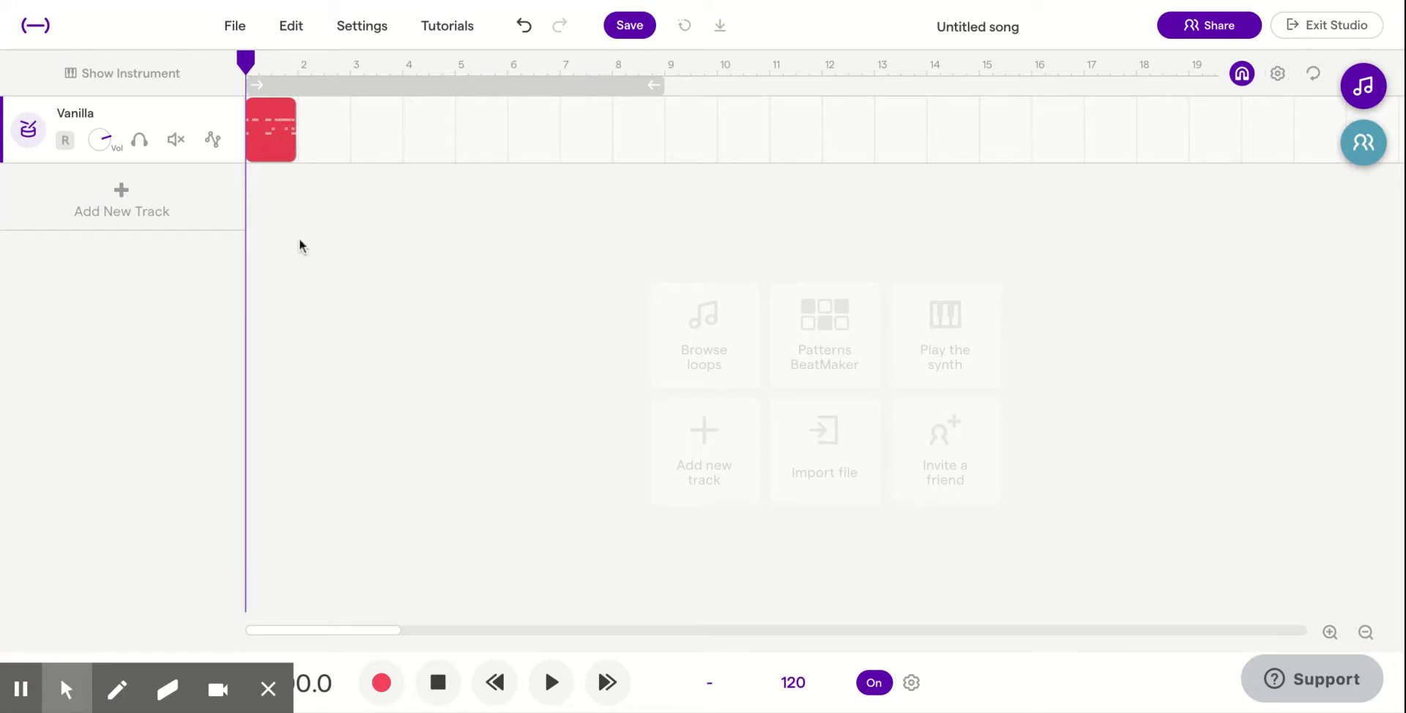
- Select the drum region in bar 1 and reopen the drum track's pattern grid
mouse_move(292, 130)
left_click_drag(285, 109, 91, 201)
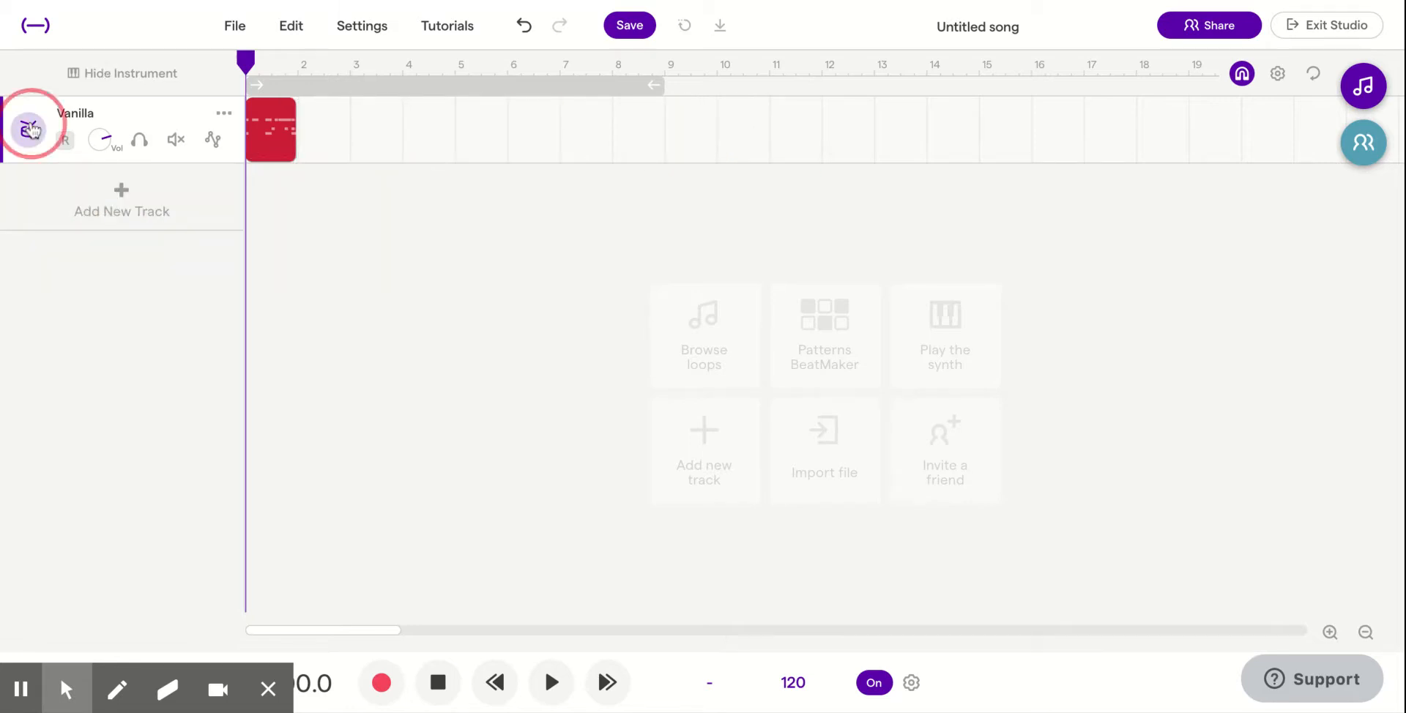
left_click(30, 131)
left_click(681, 231)
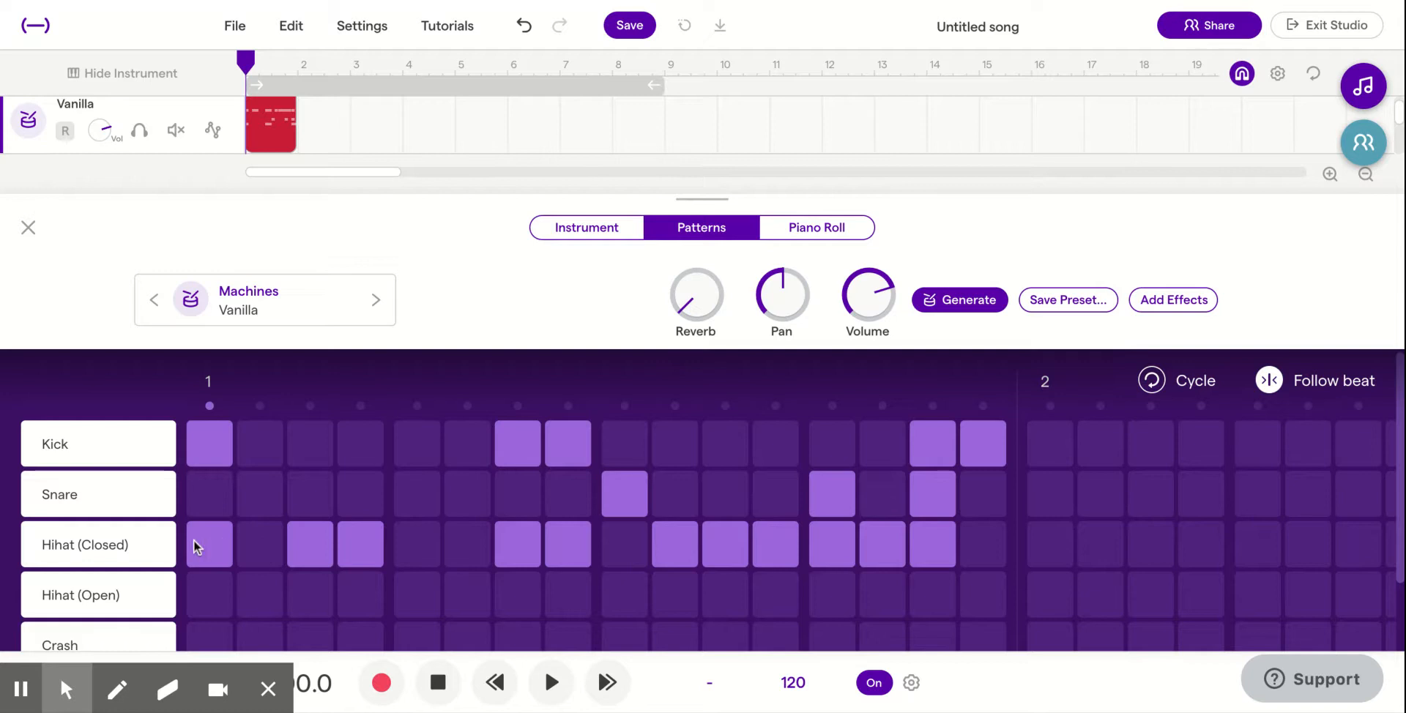
- Clear all the closed hi-hat hits from bar 1
left_click(312, 552)
left_click(359, 552)
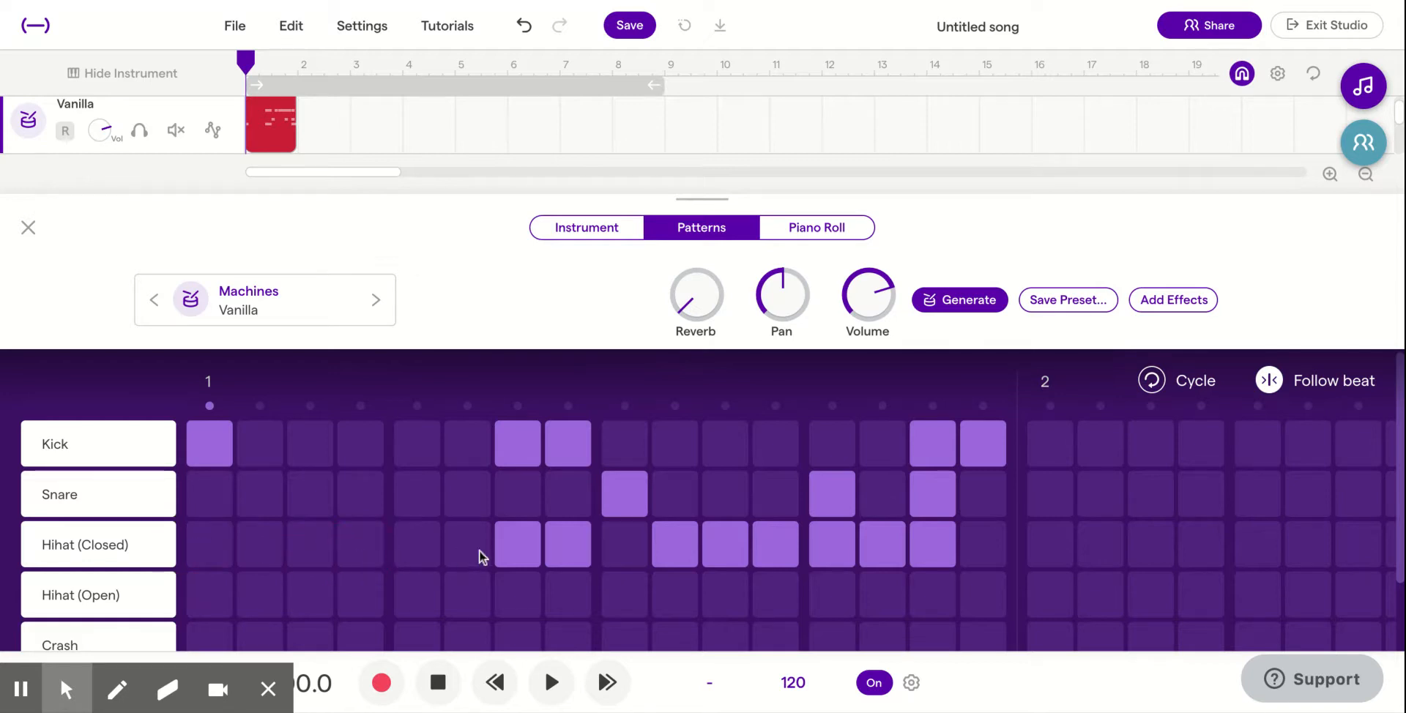
left_click(521, 551)
left_click(581, 546)
left_click(675, 546)
left_click(732, 546)
left_click(774, 545)
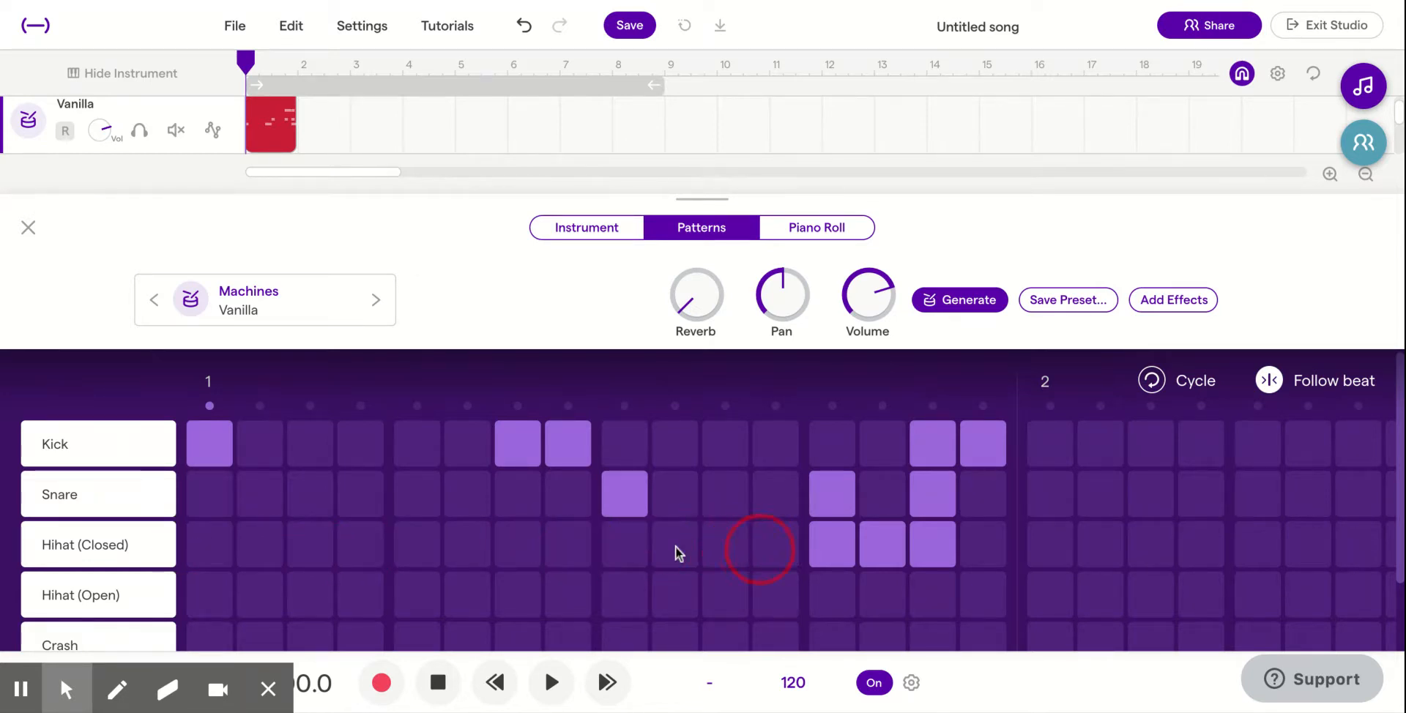
left_click(867, 542)
left_click(932, 537)
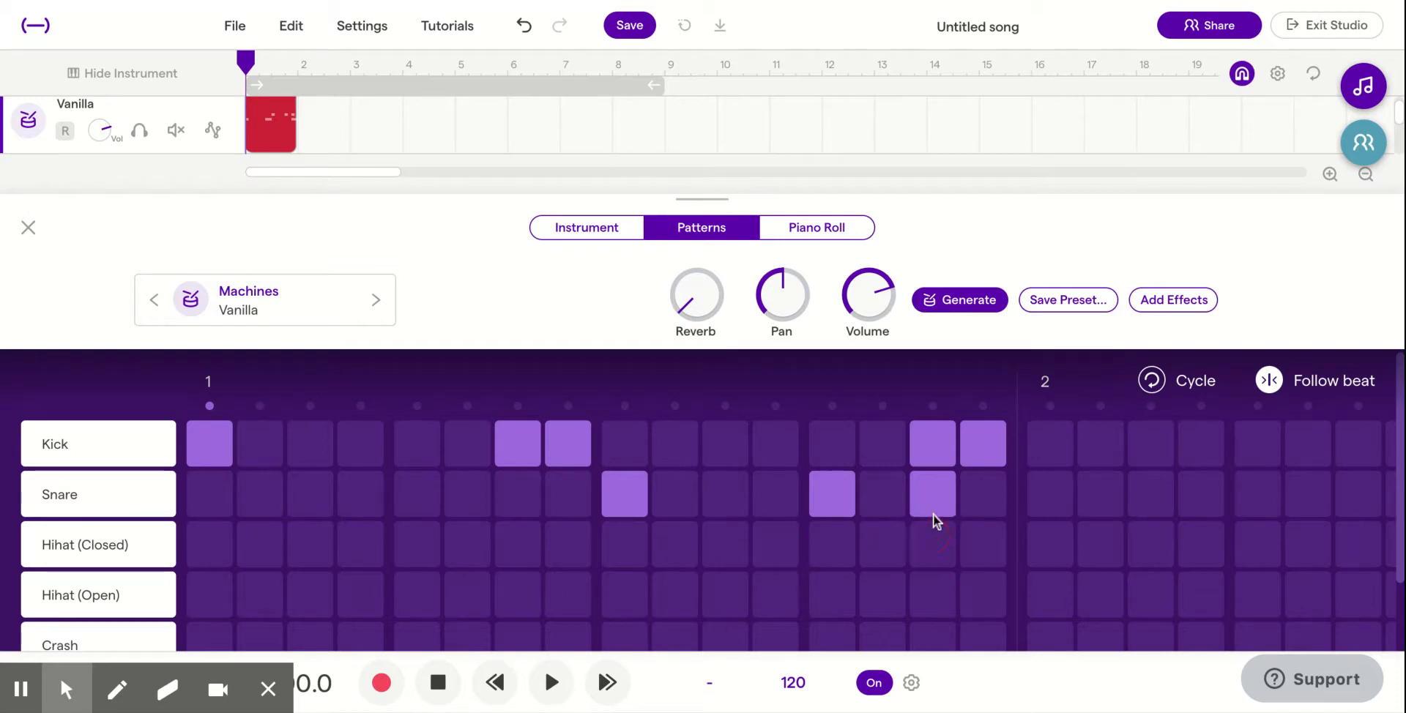
- Clear the extra kicks and snares from bar 1, keeping the kick on step 1 and the snare on step 9
left_click(935, 458)
left_click(983, 455)
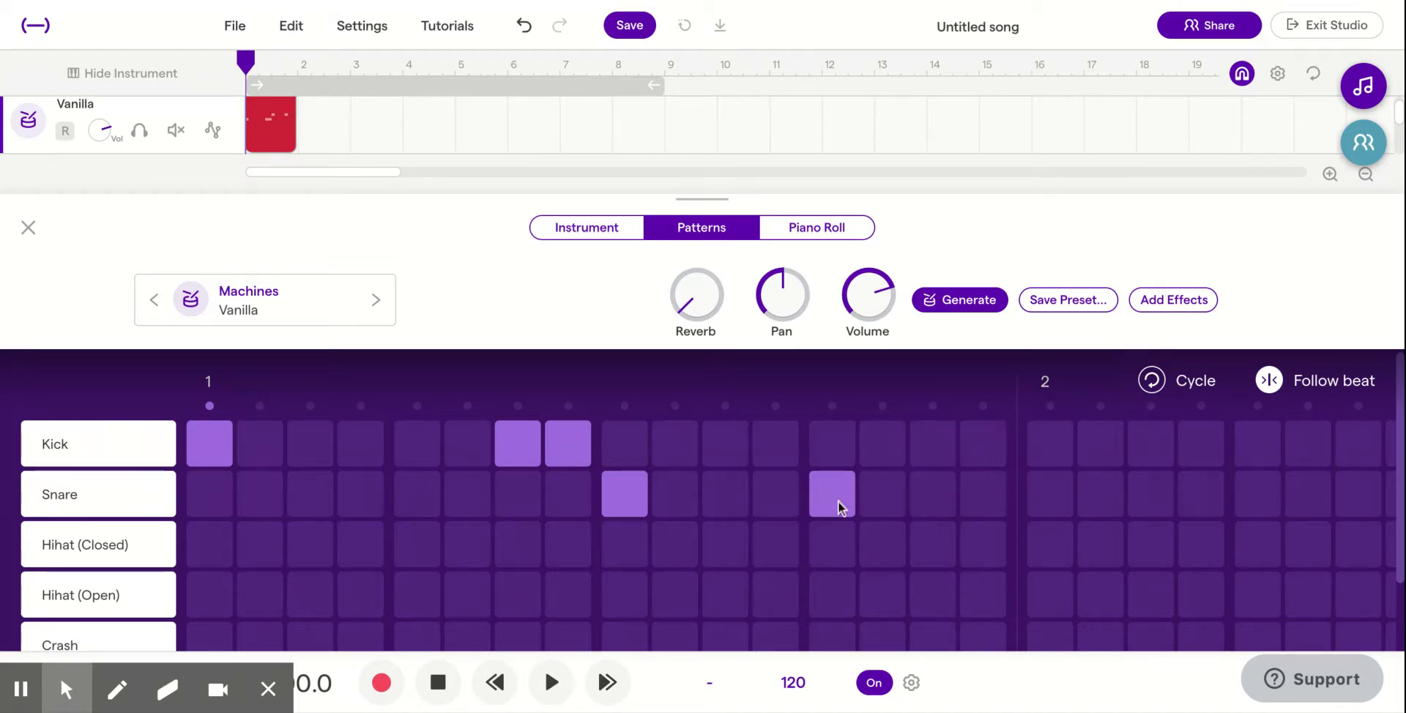
left_click(549, 439)
left_click(233, 440)
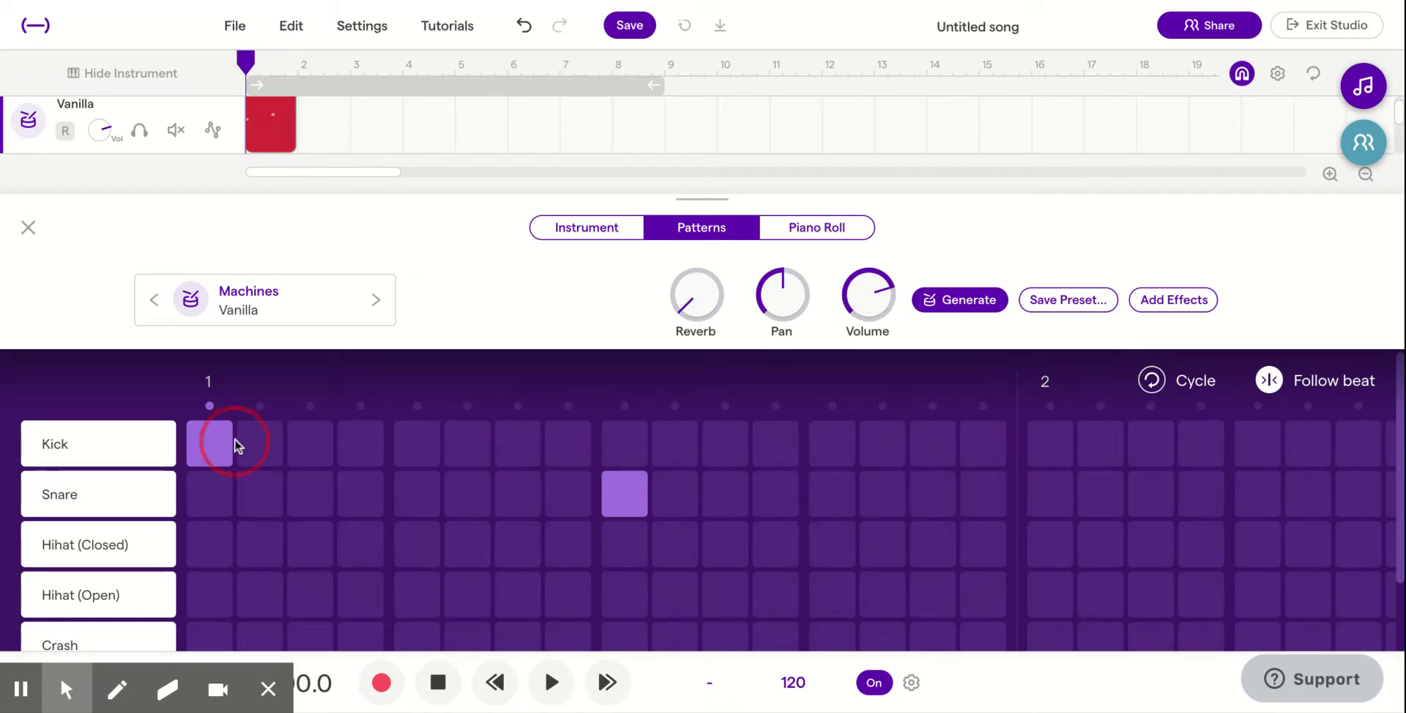
left_click(211, 441)
left_click(628, 502)
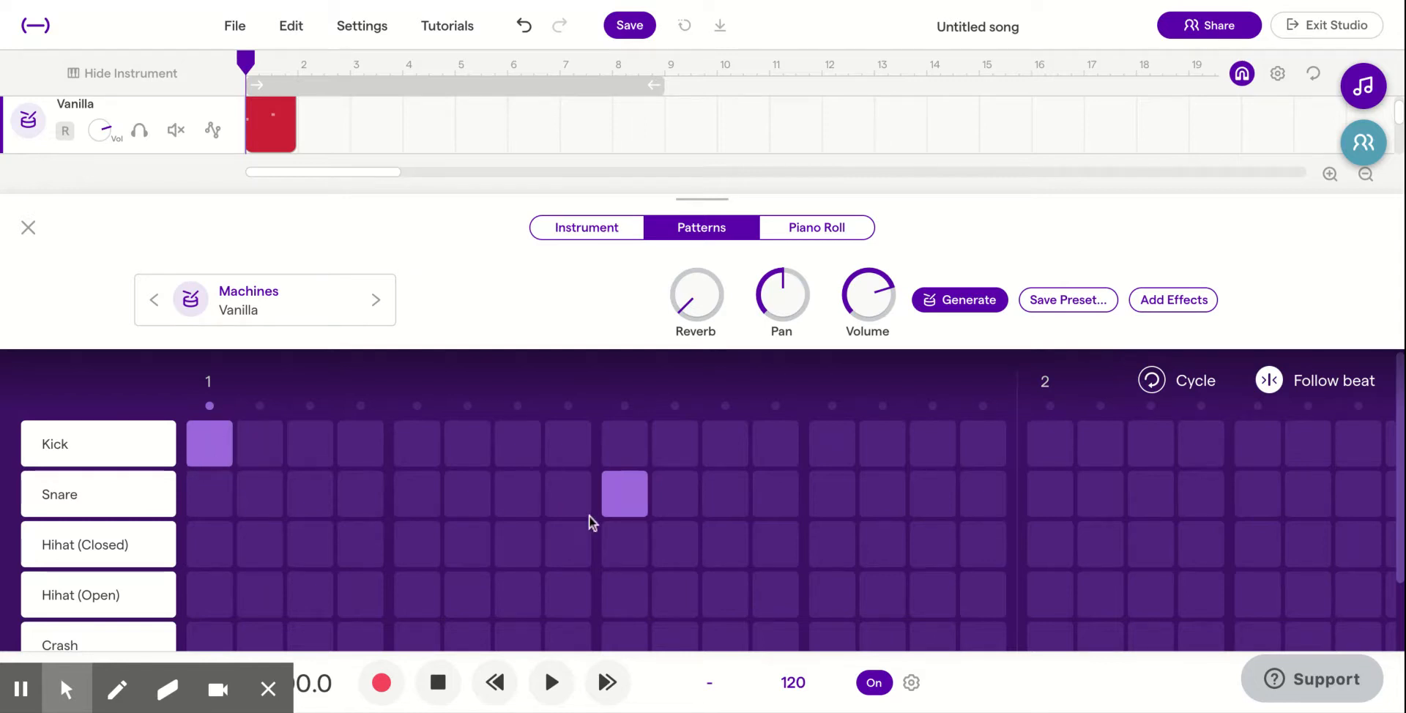
- Place closed hi-hats in bar 1 on steps 1–3, 6, 7, 10–12, 14 and 15
left_click(210, 543)
left_click(259, 544)
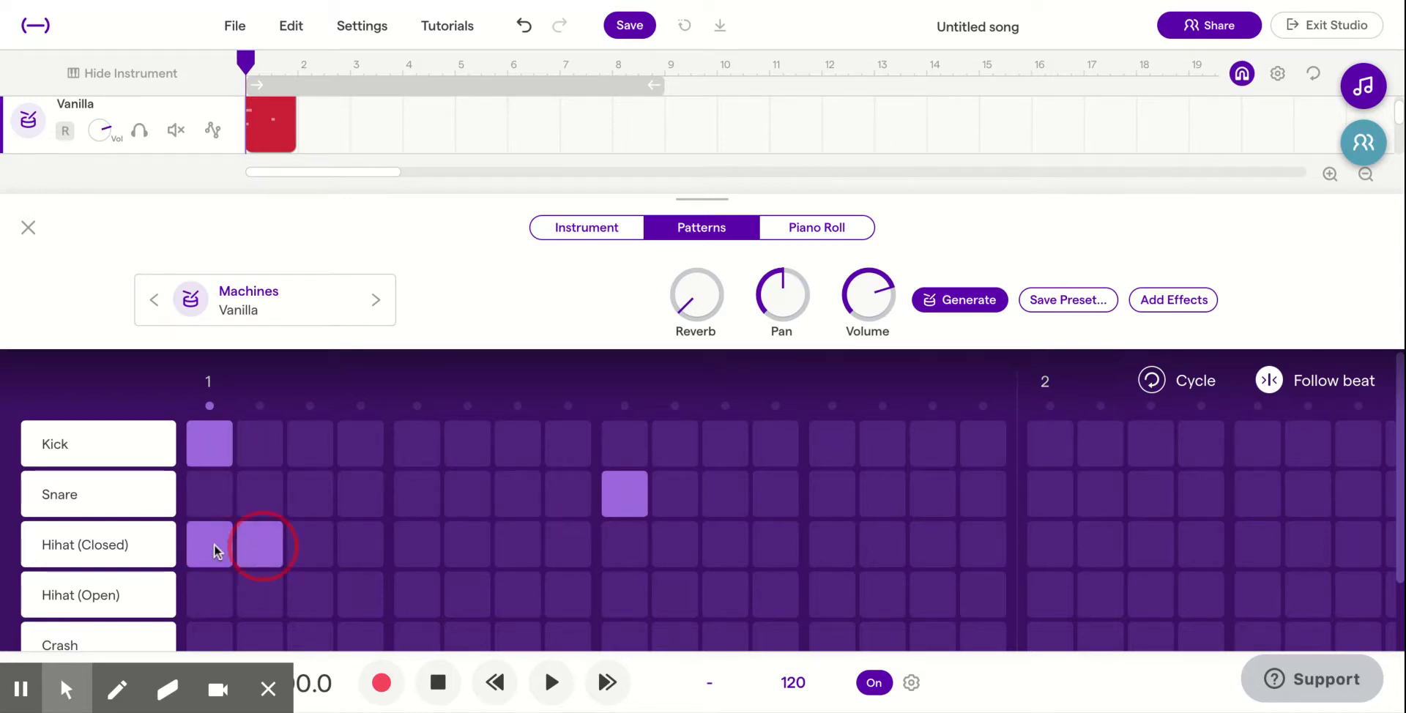
left_click(308, 546)
left_click(775, 542)
left_click(725, 541)
left_click(687, 536)
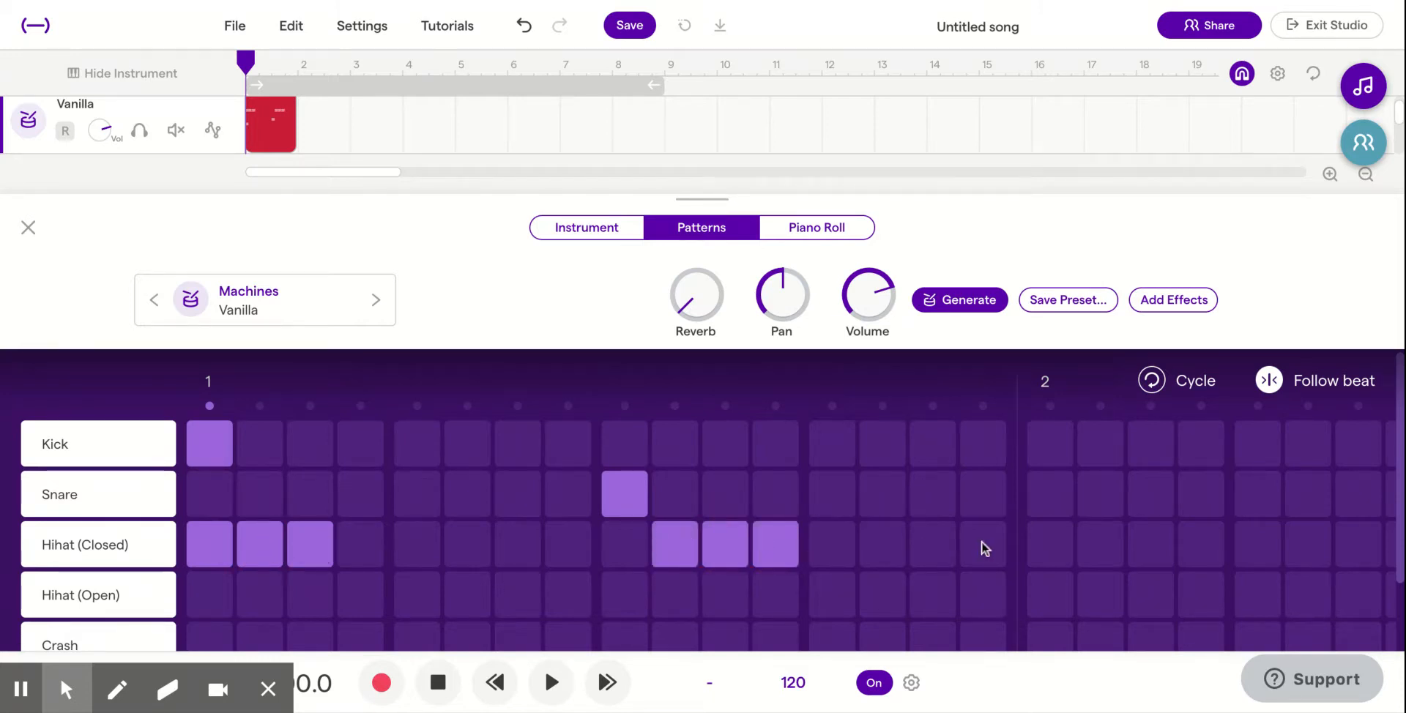
left_click(931, 543)
left_click(891, 545)
left_click(521, 542)
left_click(472, 545)
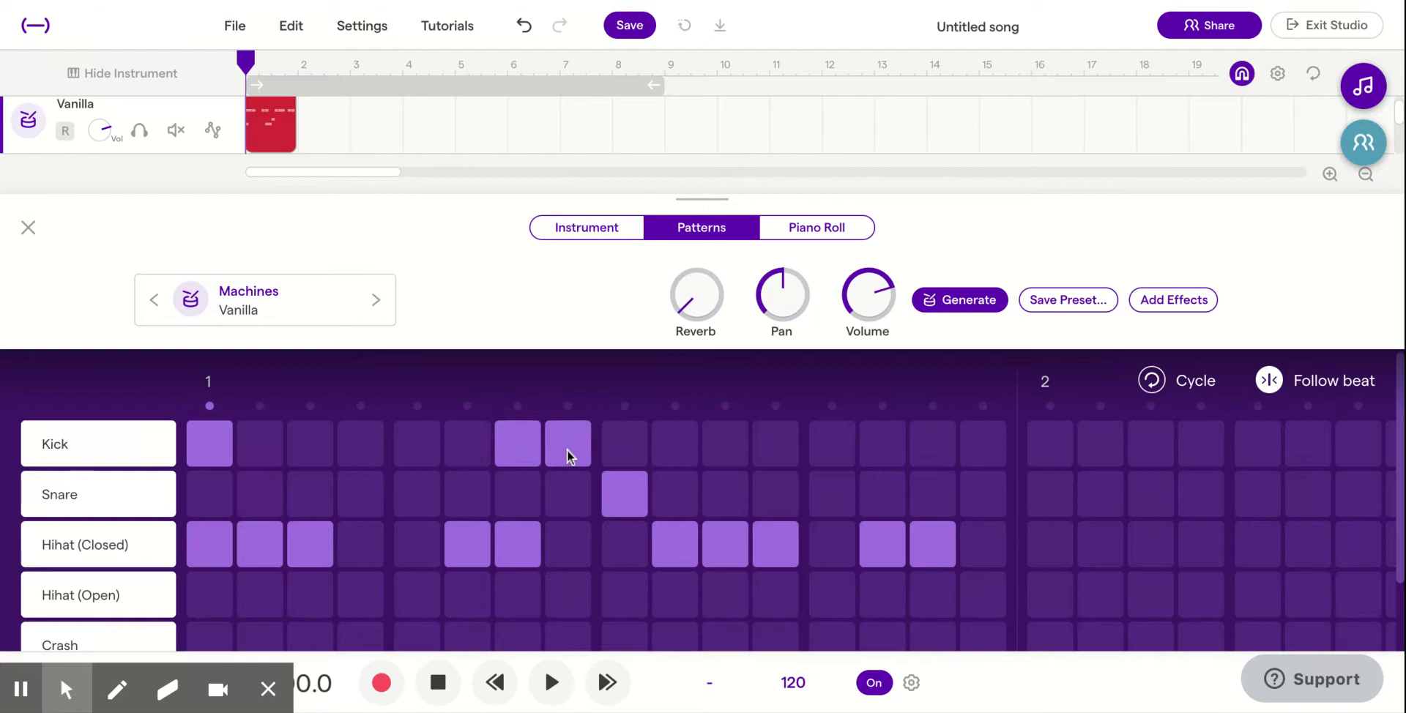
- Fill out bar 1 with kicks on steps 7, 8, 15 and 16 and snares on steps 13 and 15
left_click(965, 445)
left_click(923, 438)
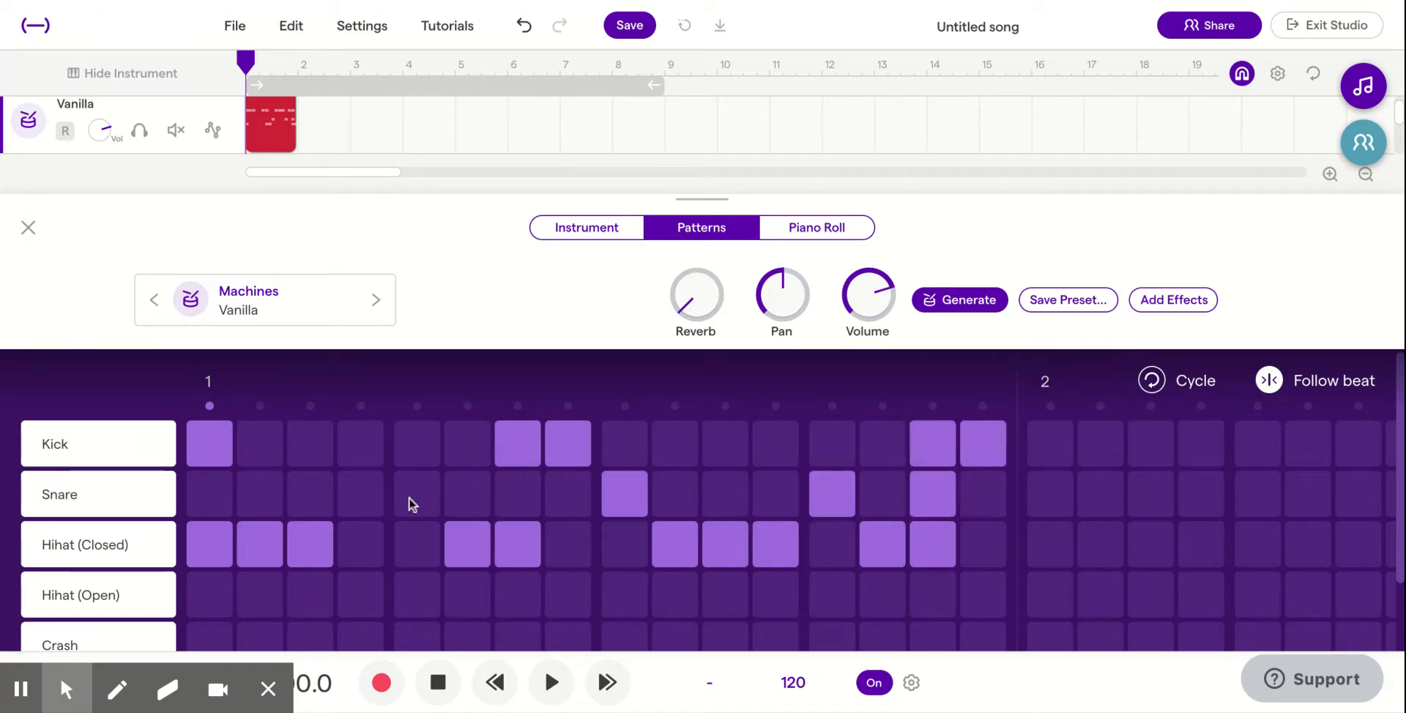
- Close the pattern editor, reopen it from the Vanilla track, and close it again to return to the timeline
left_click(27, 230)
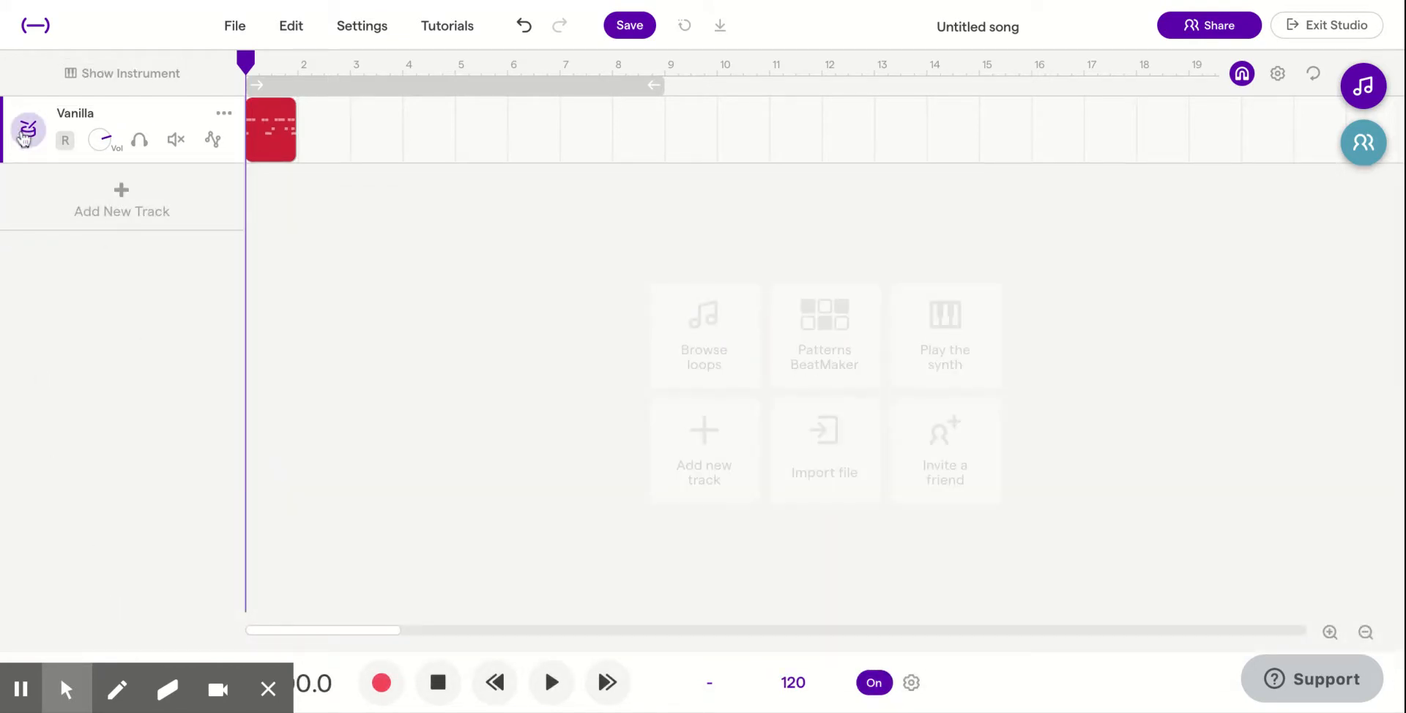
left_click(27, 132)
left_click(681, 226)
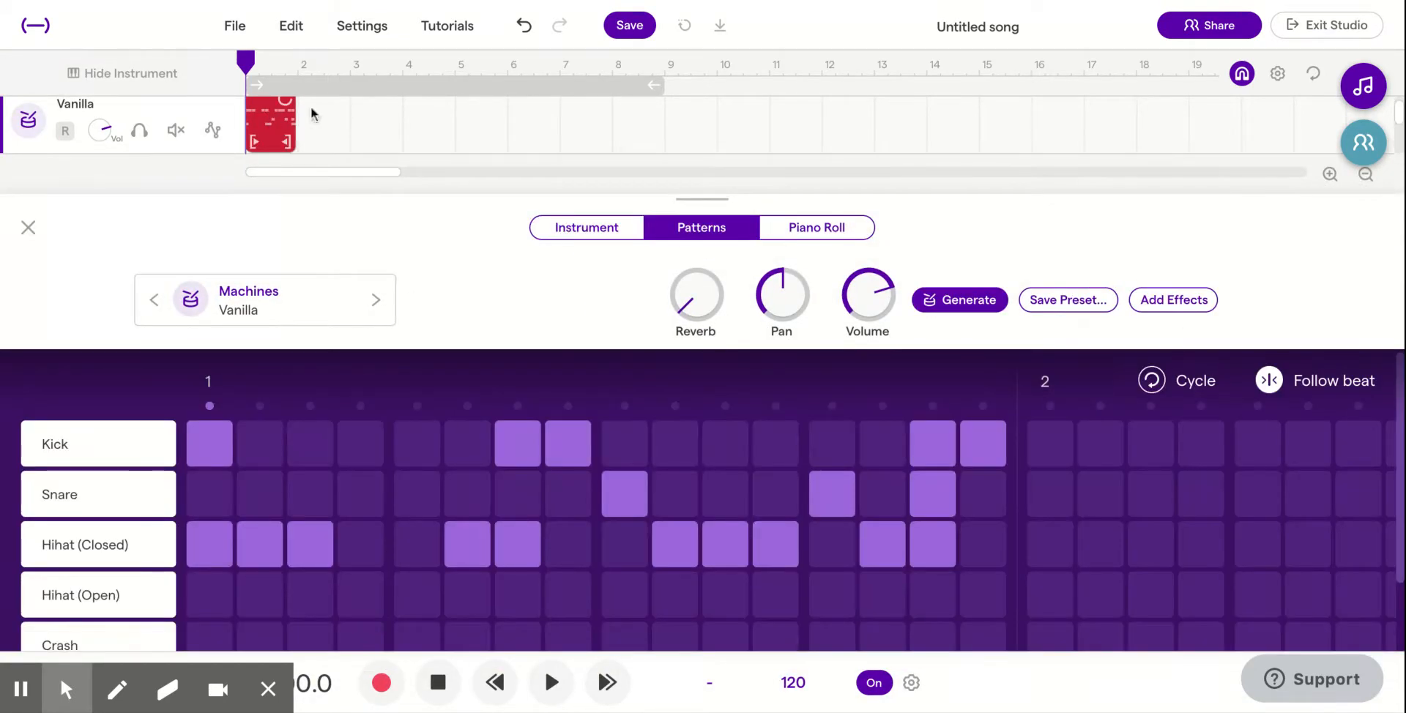
left_click(28, 229)
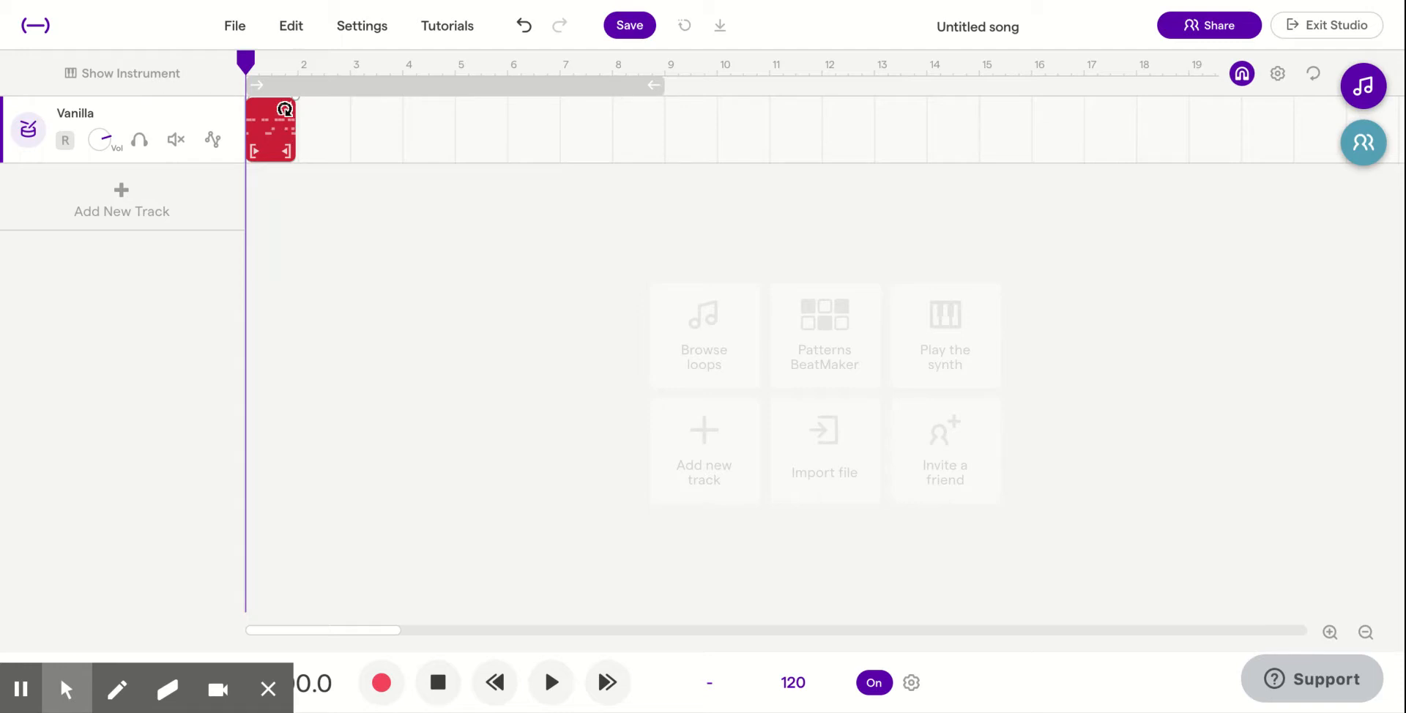
- Loop the one-bar drum region along the timeline into bar 16 and play it back briefly
left_click_drag(285, 109, 1039, 147)
key("space")
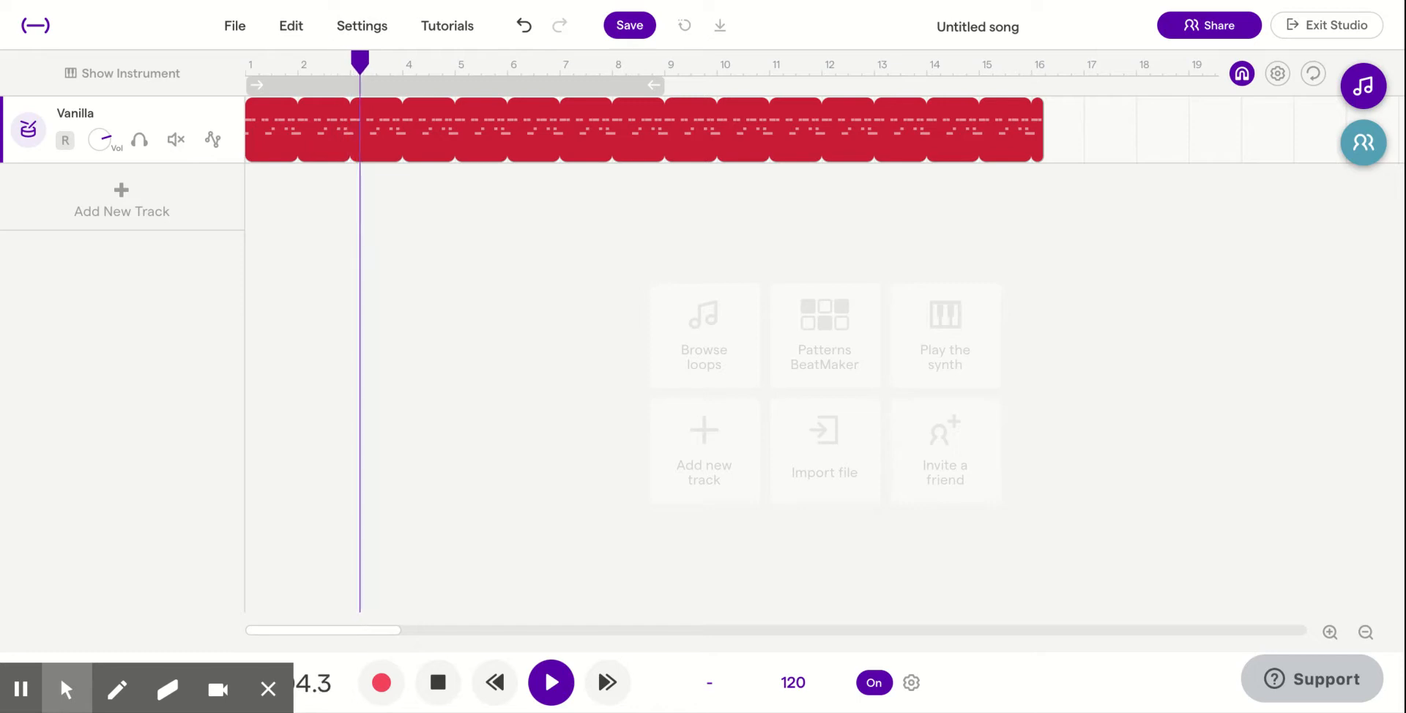
key("space")
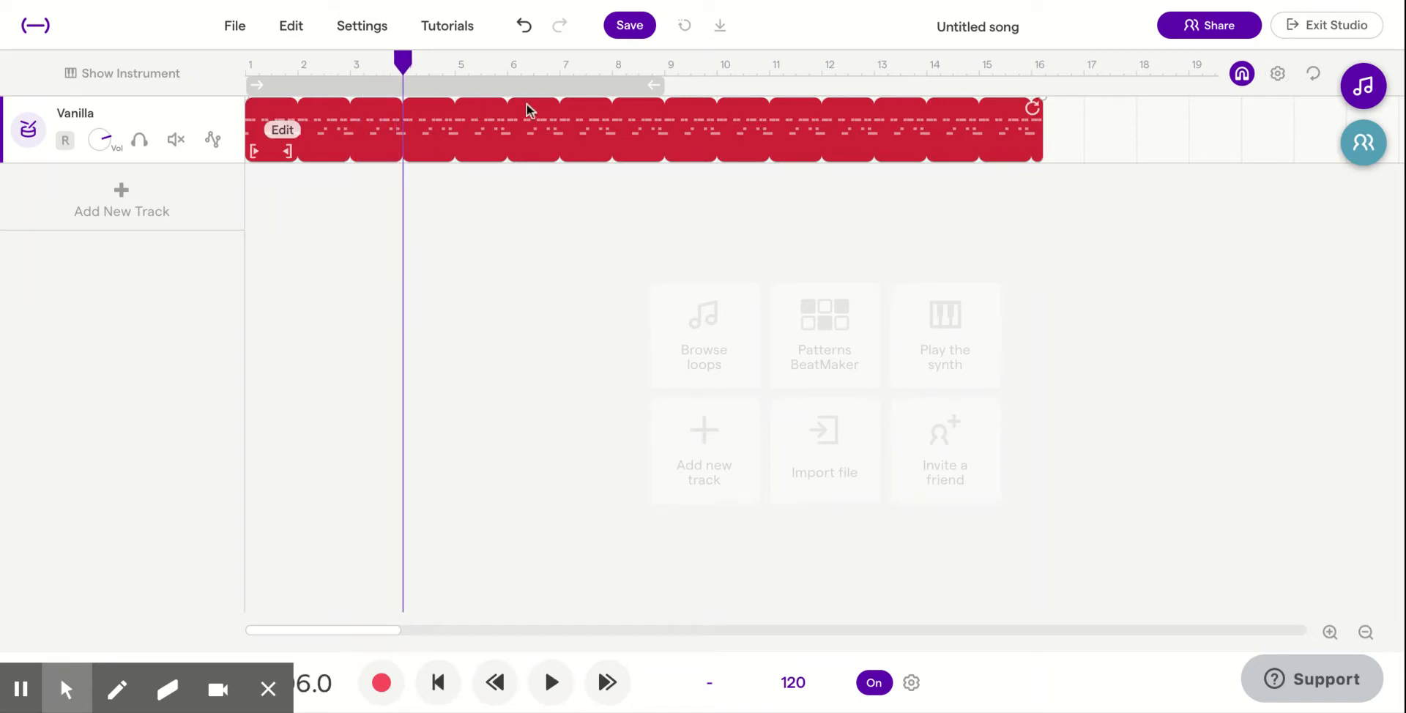
- Set the song tempo to 90 BPM
left_click(795, 688)
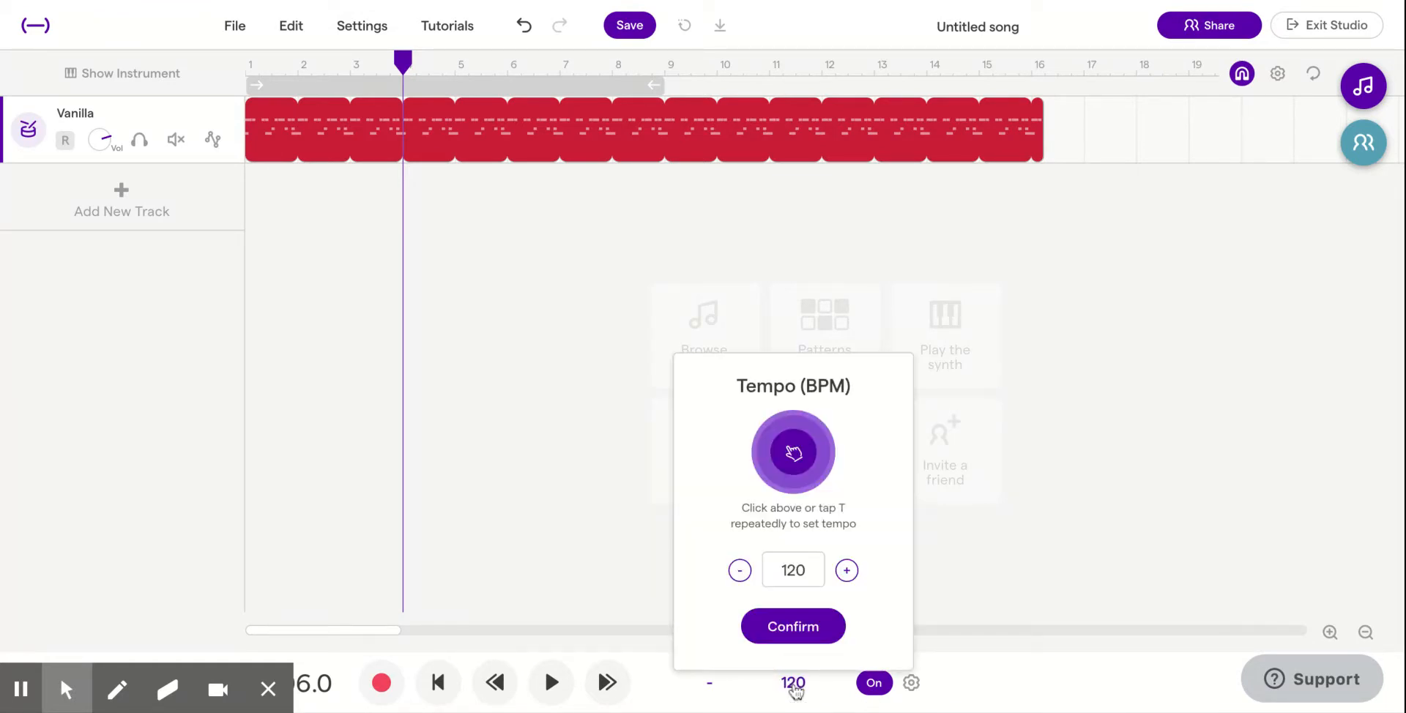
double_click(806, 573)
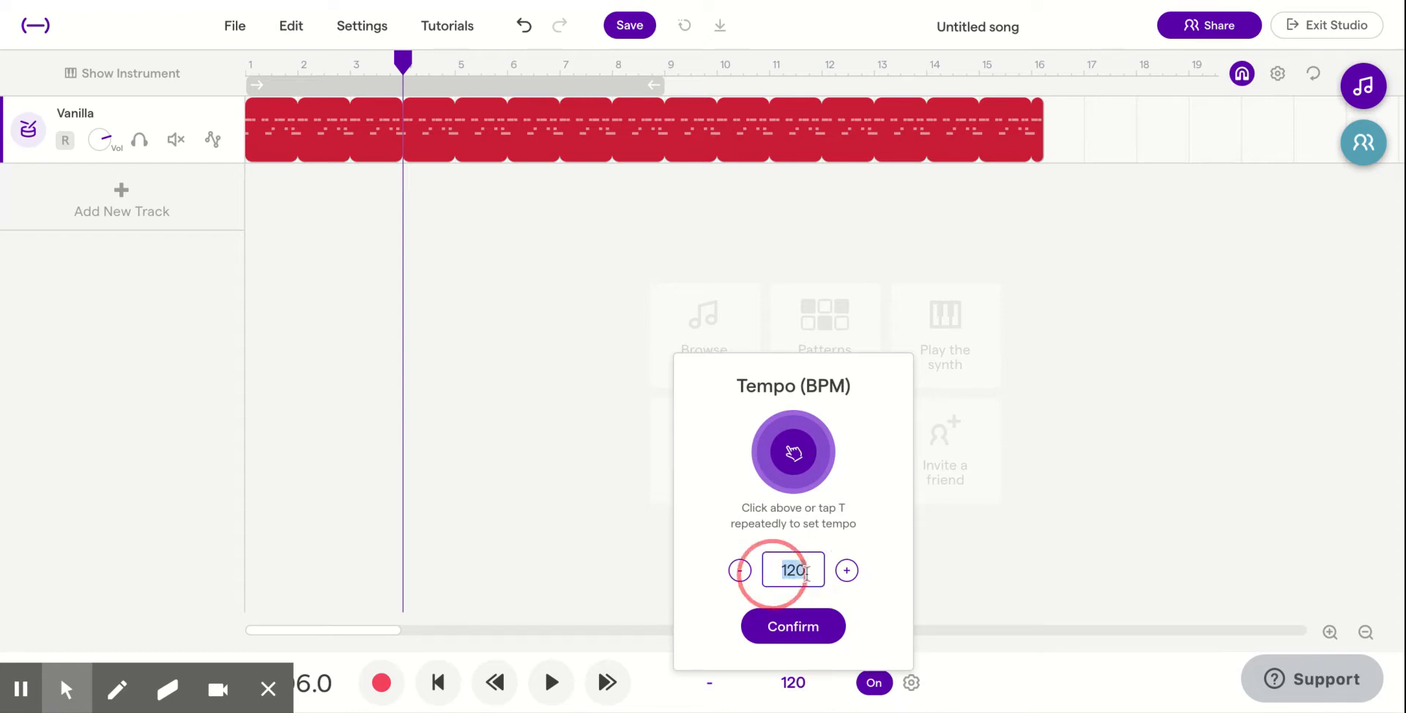
key("BackSpace")
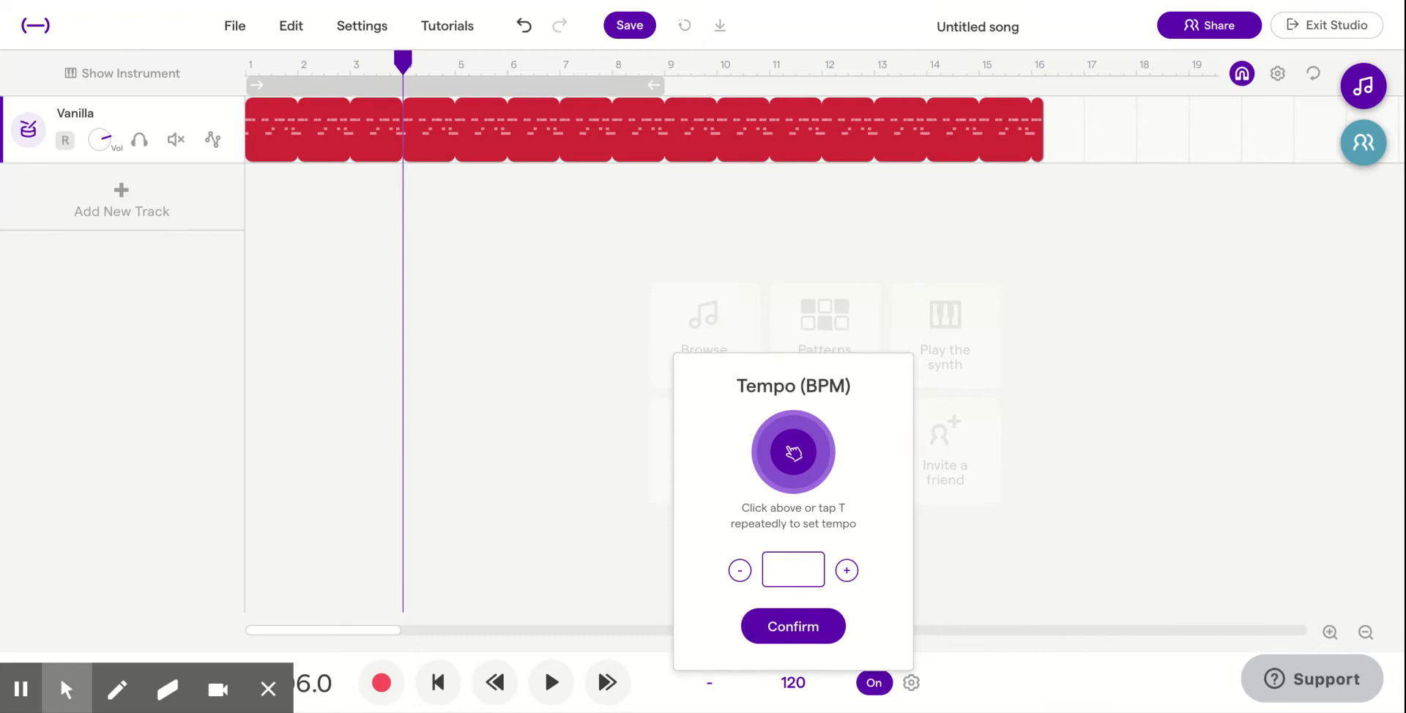
type("90")
left_click(811, 626)
- Play the drum loop from the start of the song for about two bars, then stop playback
left_click(438, 683)
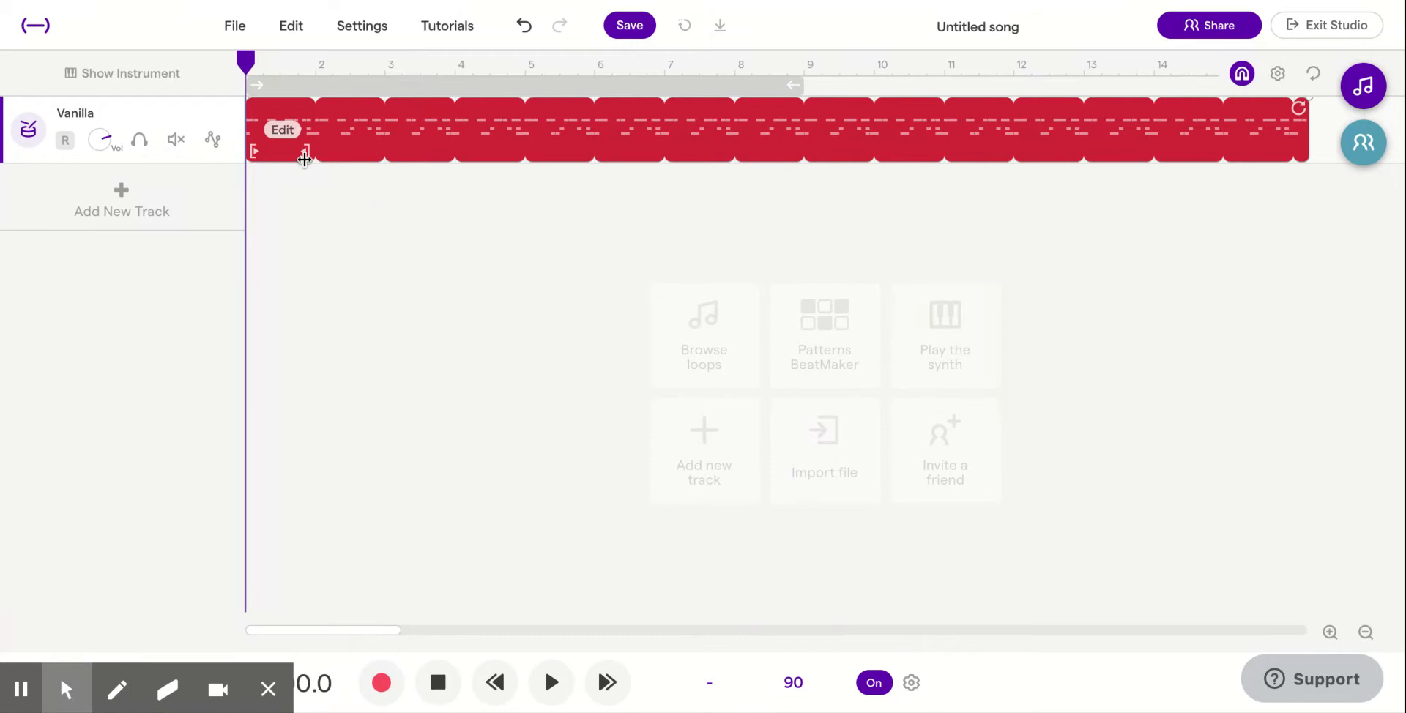
key("space")
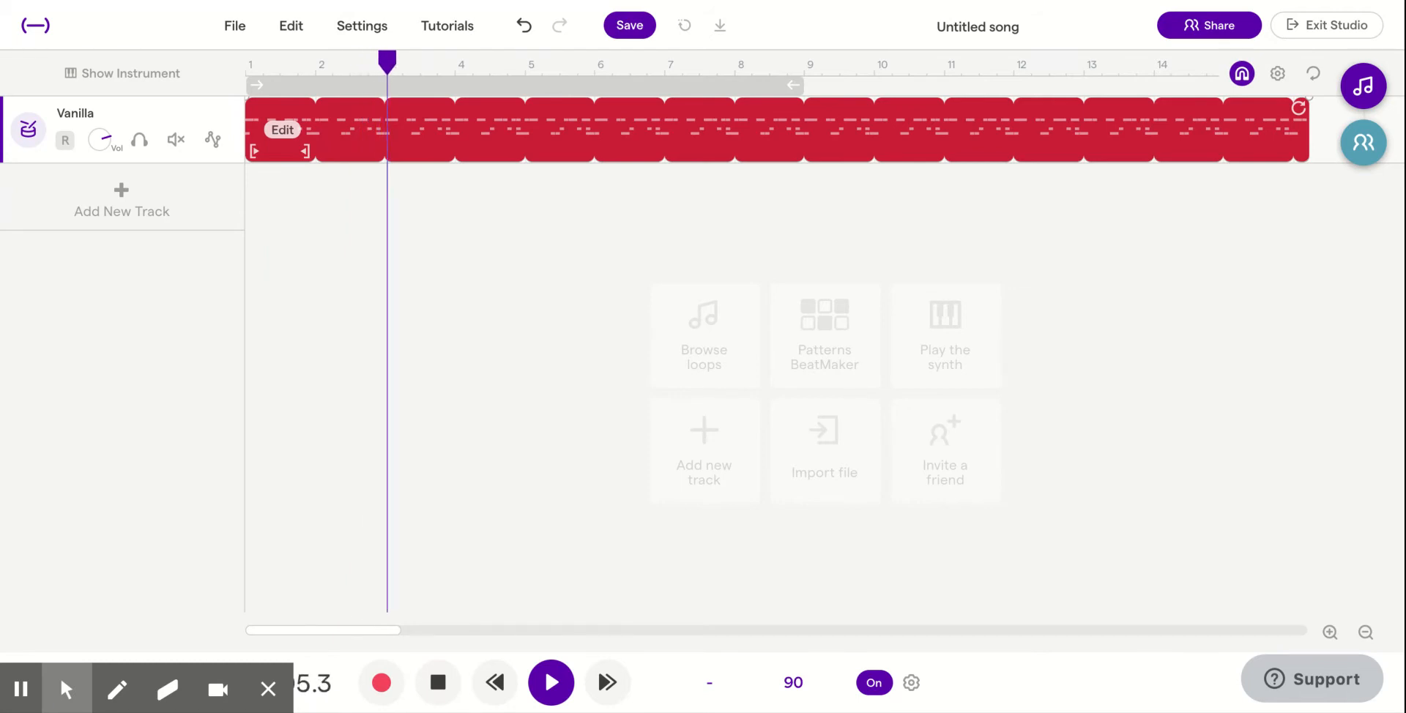
key("space")
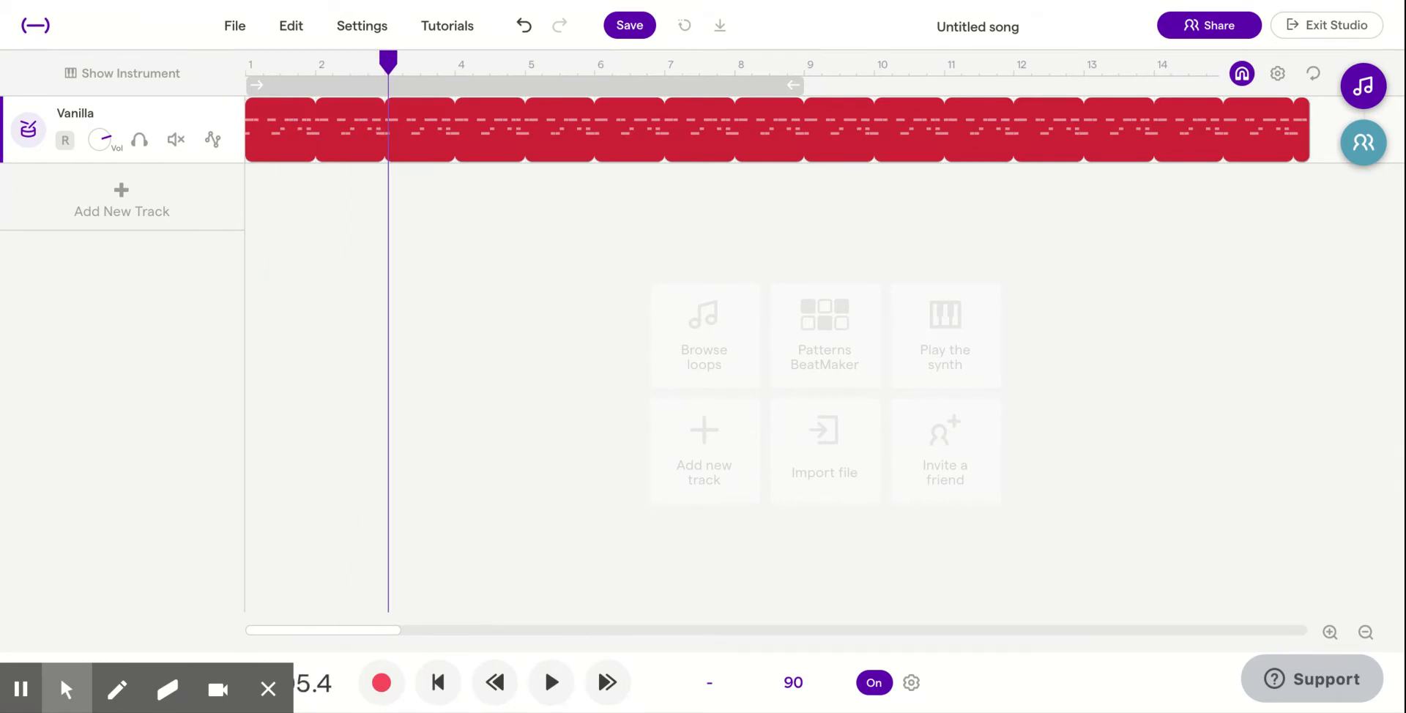
- Shorten the looped drum region back to a single bar and return the playhead to the start of the song
mouse_move(308, 111)
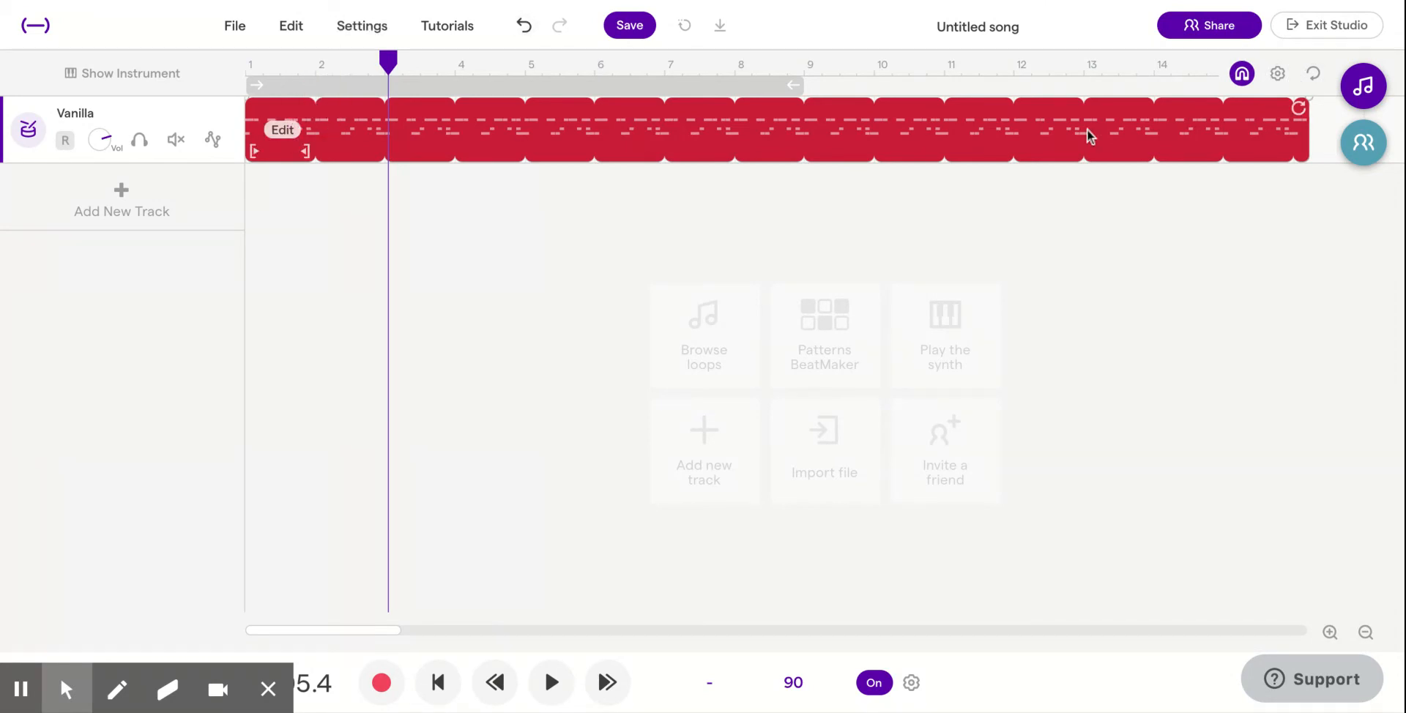
left_click_drag(1299, 107, 301, 120)
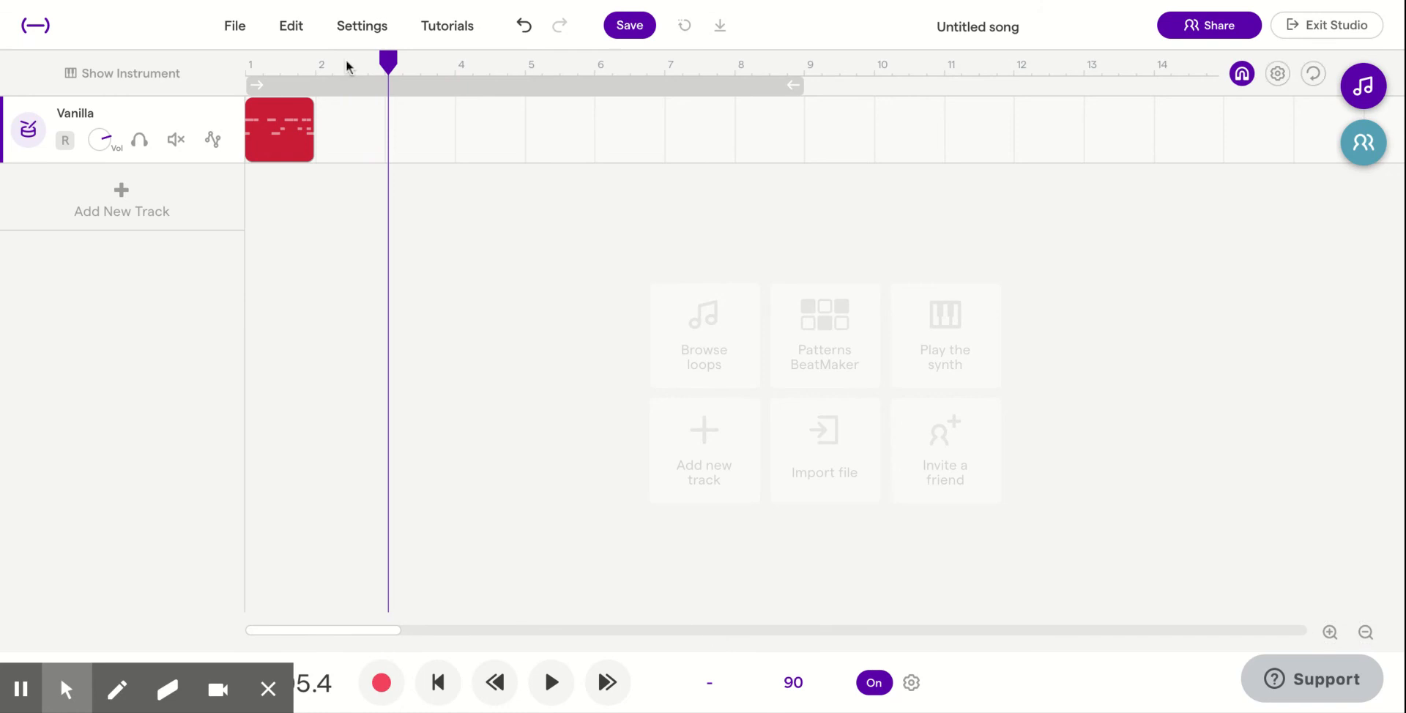
left_click(248, 68)
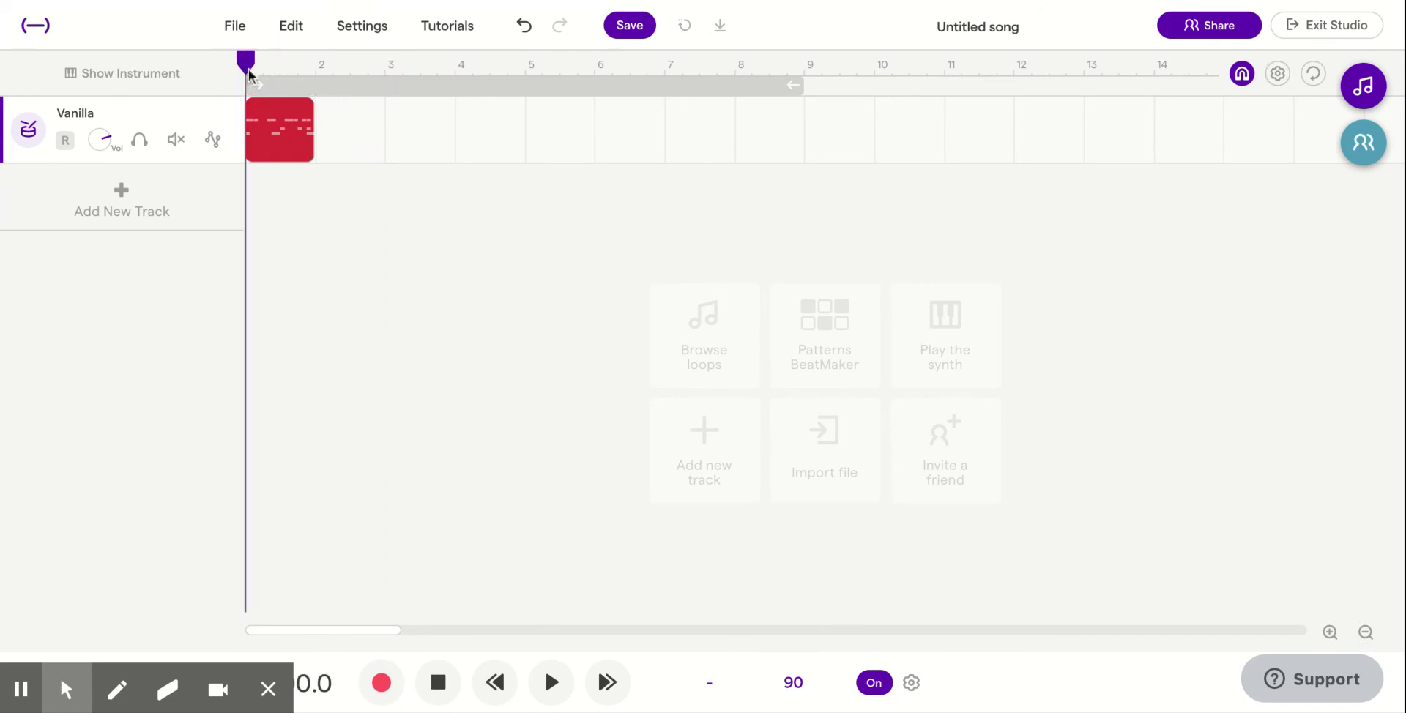
mouse_move(13, 694)
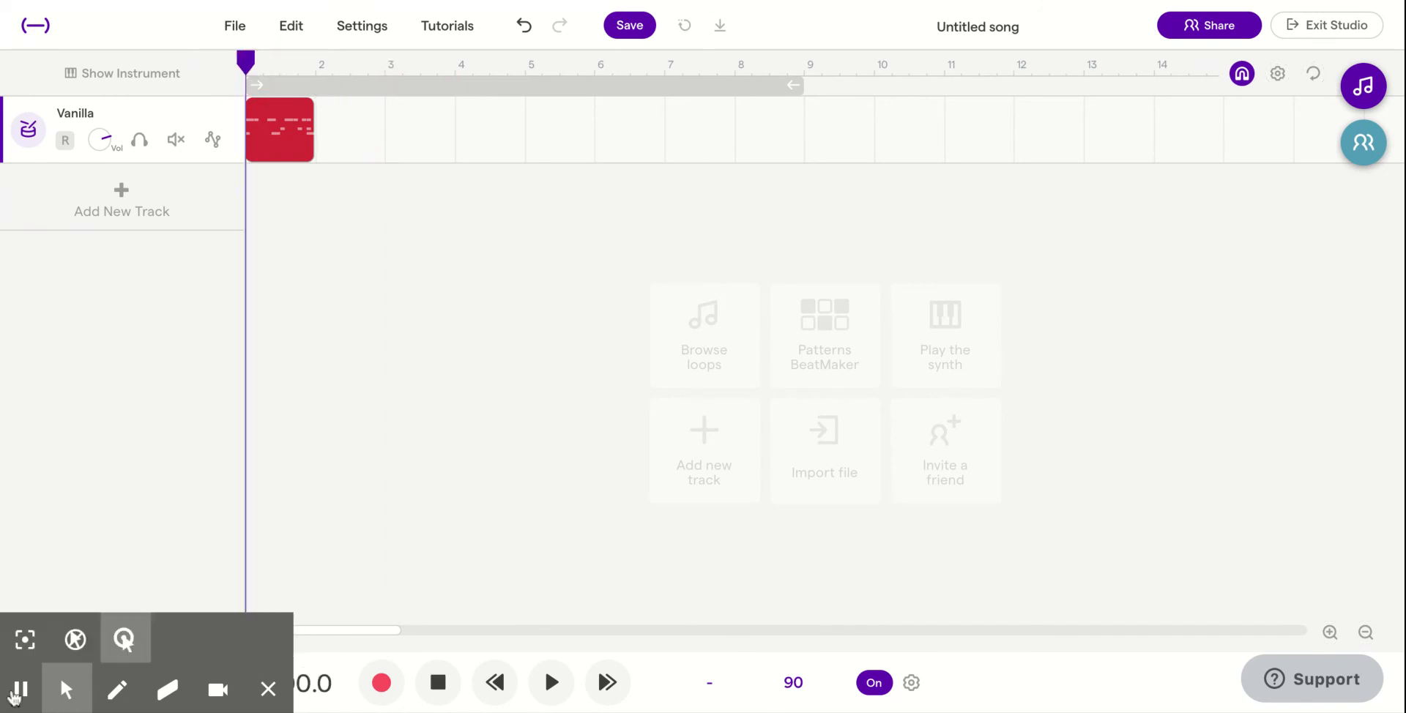